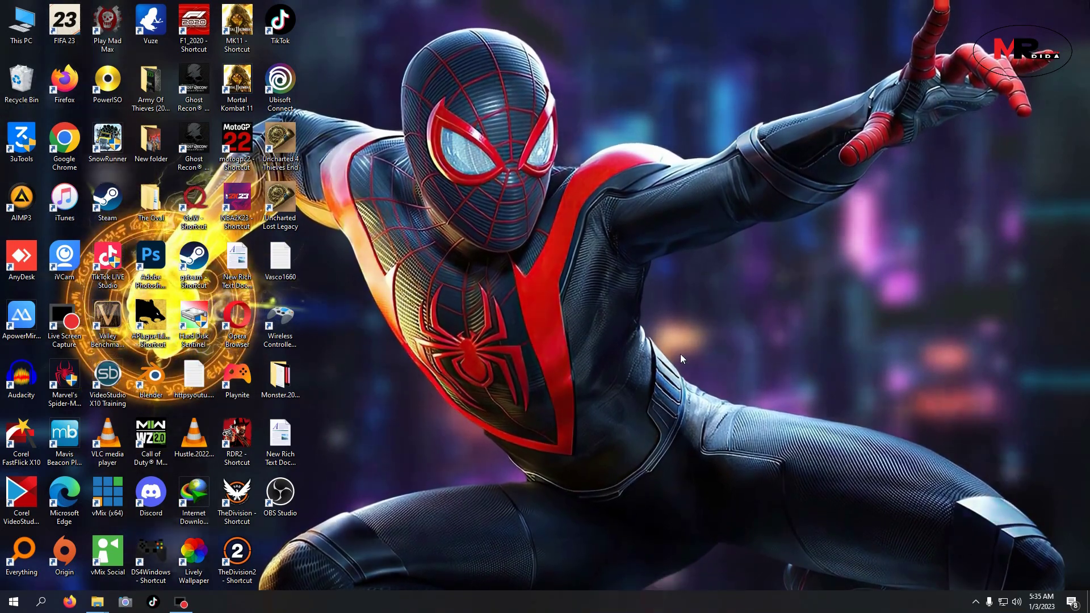
Refresh the desktop, then launch Firefox and Google 'tiktkok live'
{"action": "right_click", "coordinate": [366, 251]}
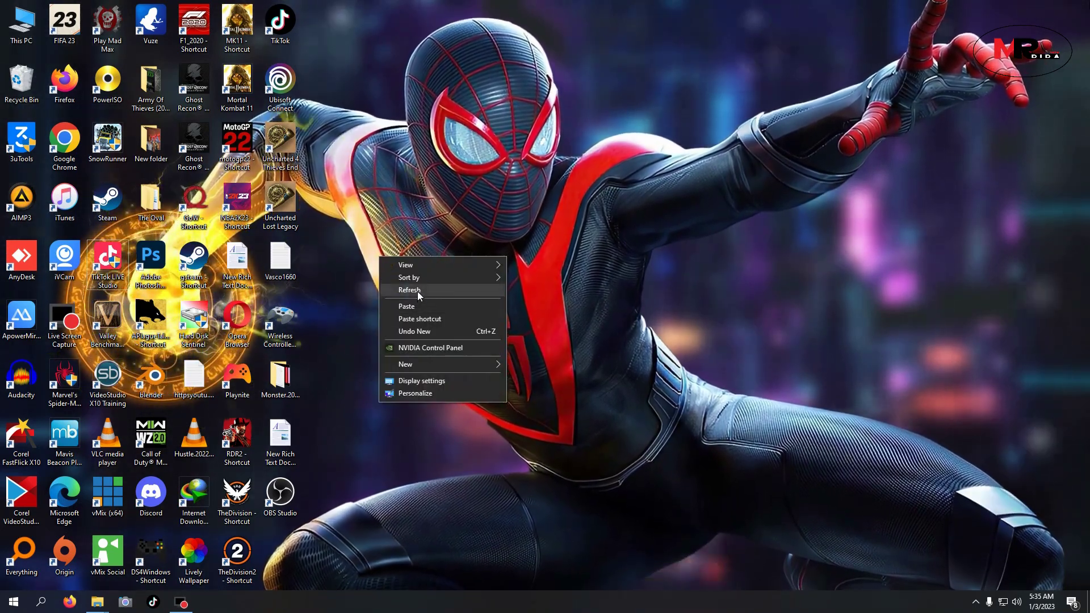
{"action": "left_click", "coordinate": [417, 288]}
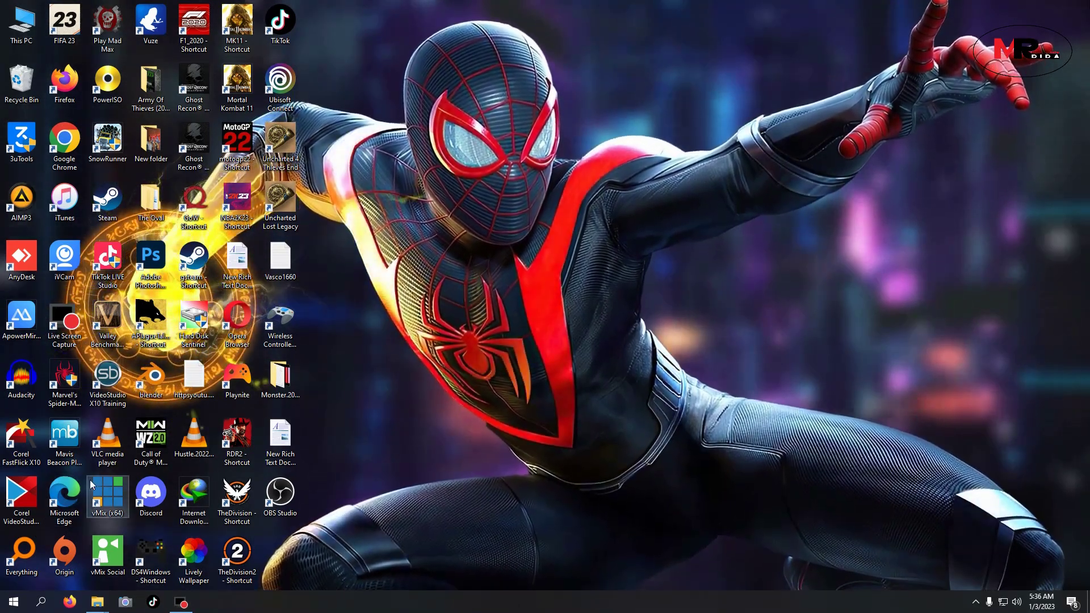
{"action": "double_click", "coordinate": [64, 82]}
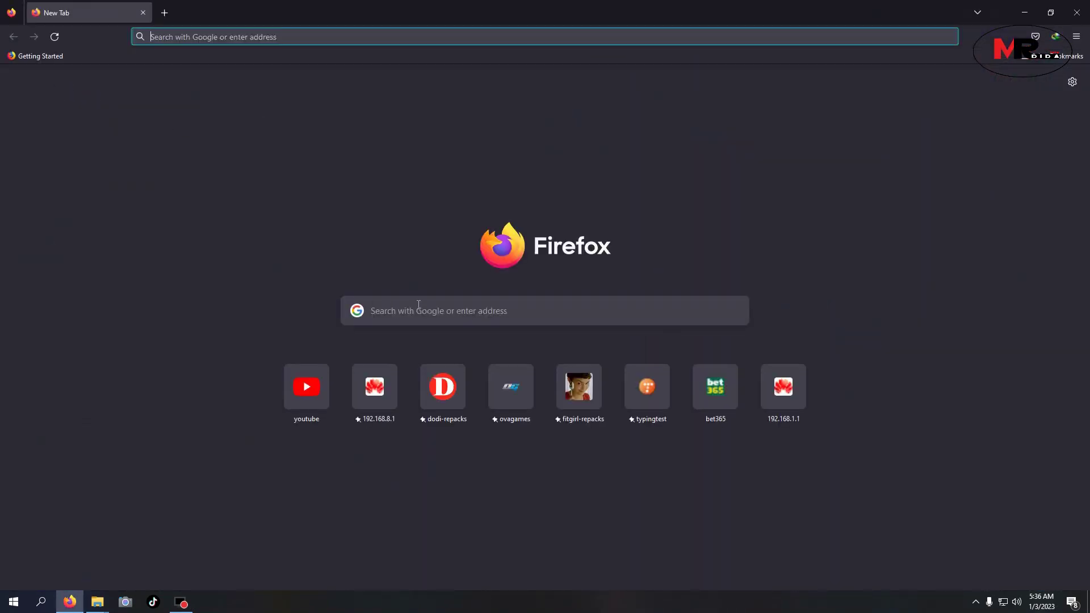
{"action": "left_click", "coordinate": [420, 308]}
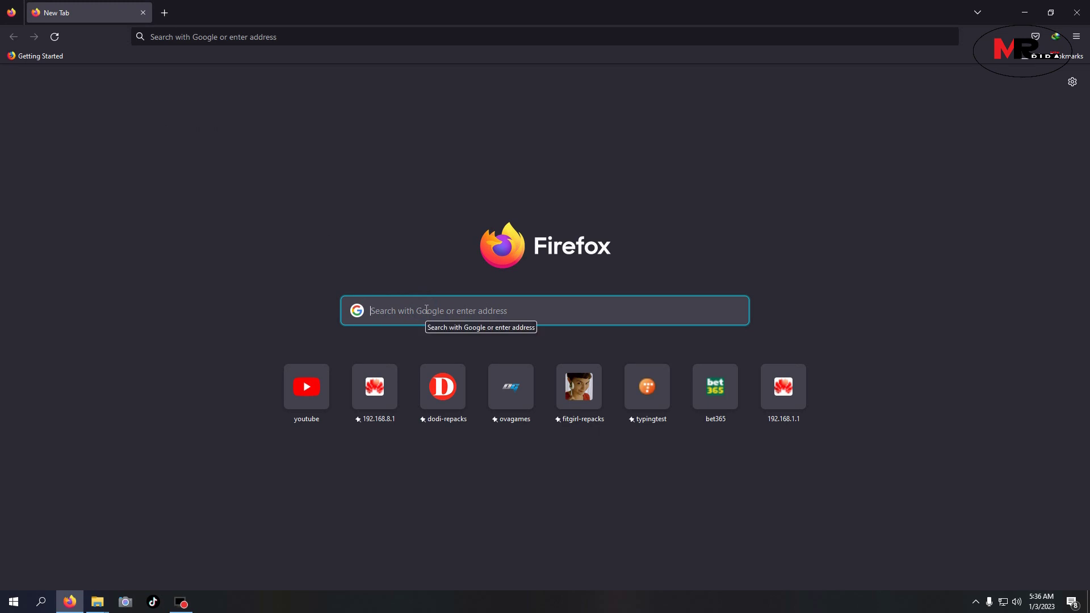
{"action": "type", "text": "tik"}
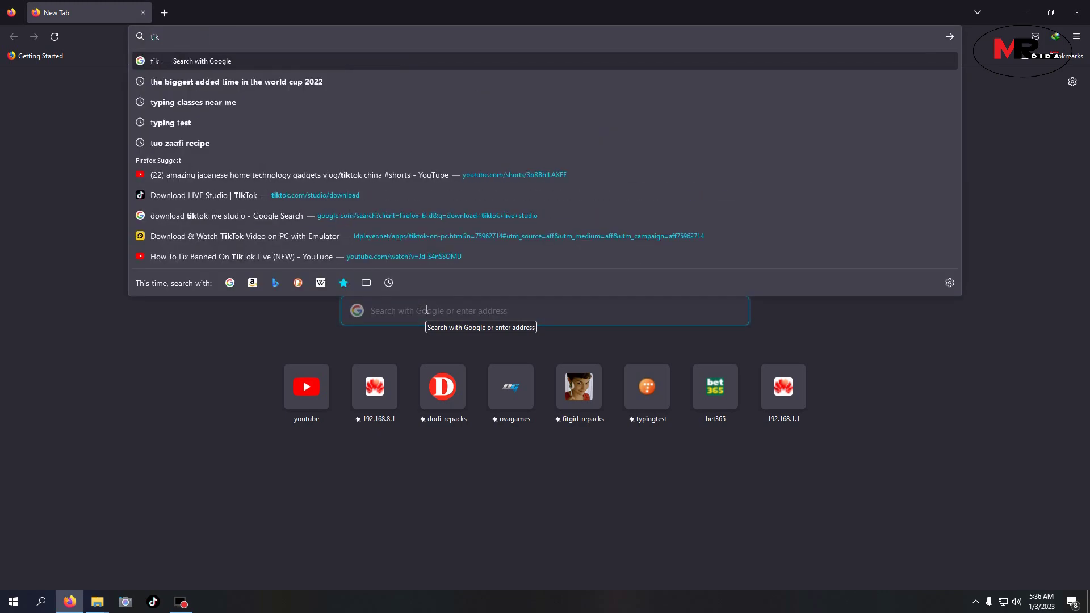
{"action": "type", "text": "tkok live studio"}
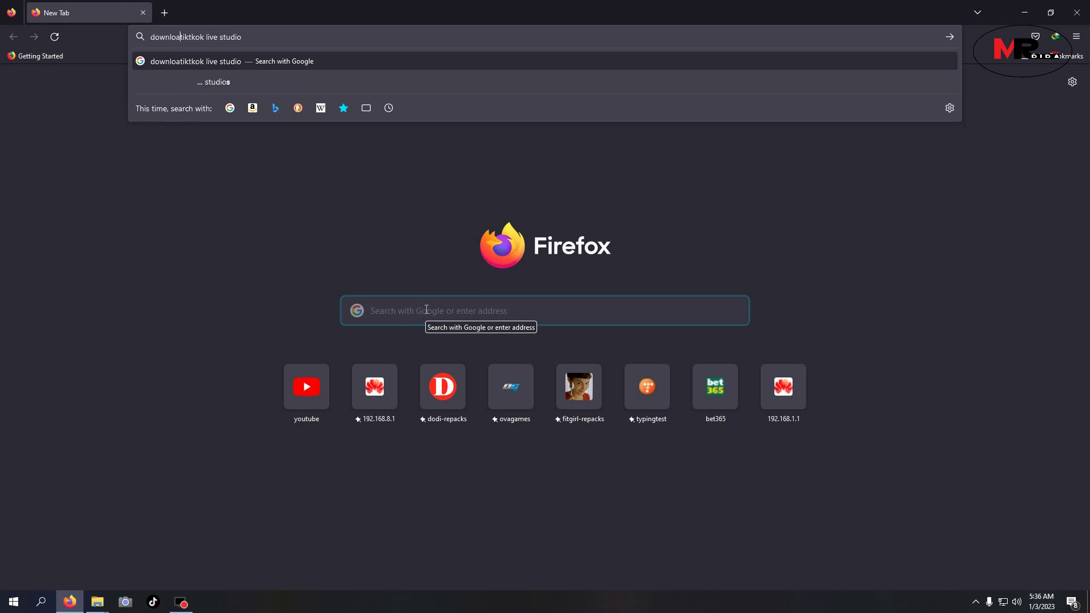
{"action": "key", "text": "Return"}
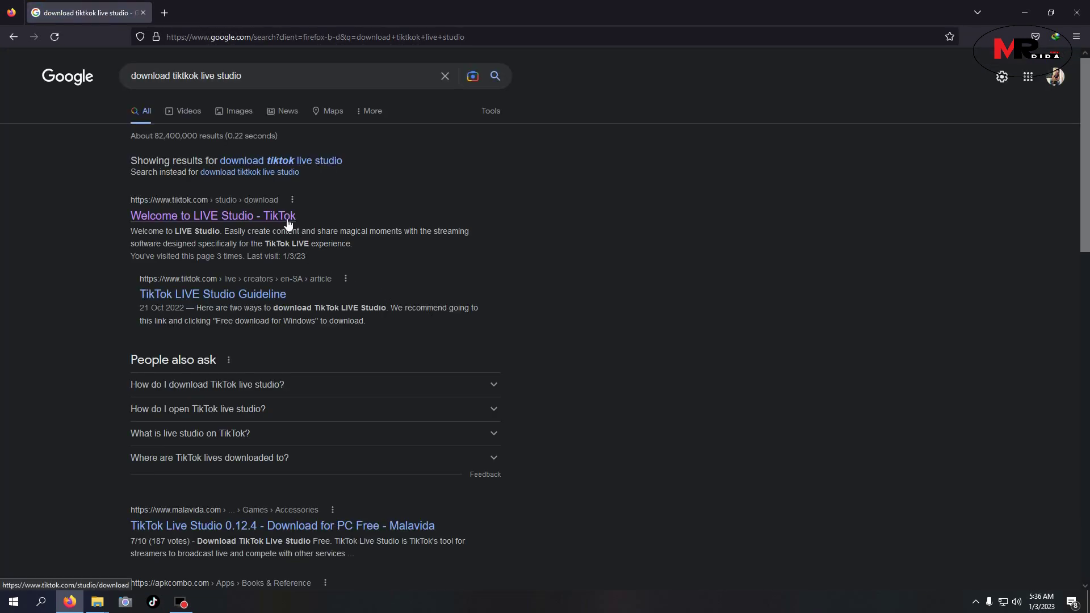
Visit TikTok's 'Welcome to LIVE Studio' page, dismiss the login prompt, and close Firefox
{"action": "left_click", "coordinate": [288, 222]}
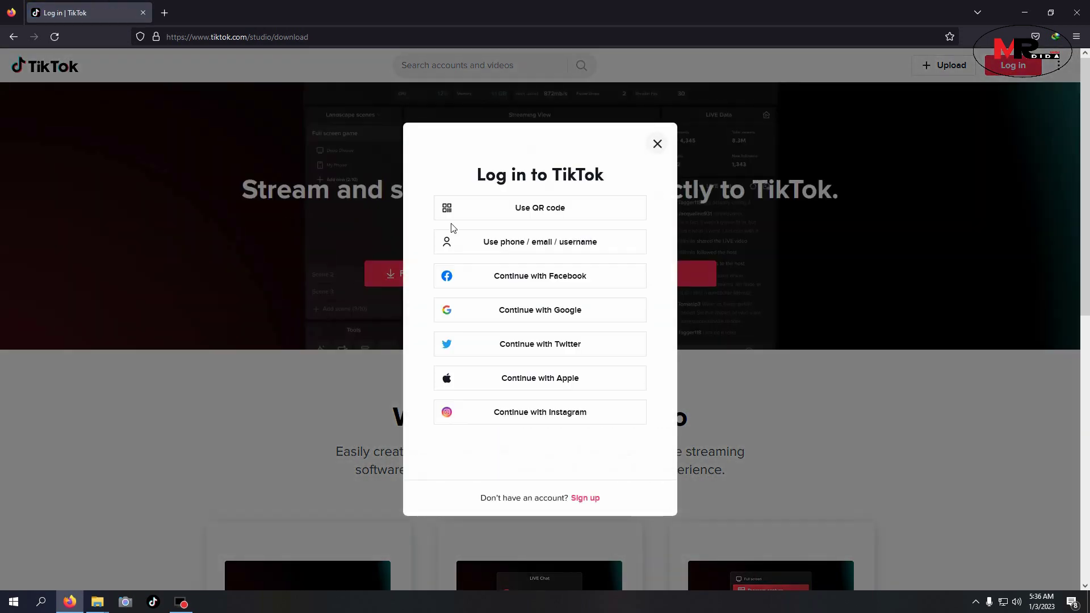
{"action": "left_click", "coordinate": [658, 146]}
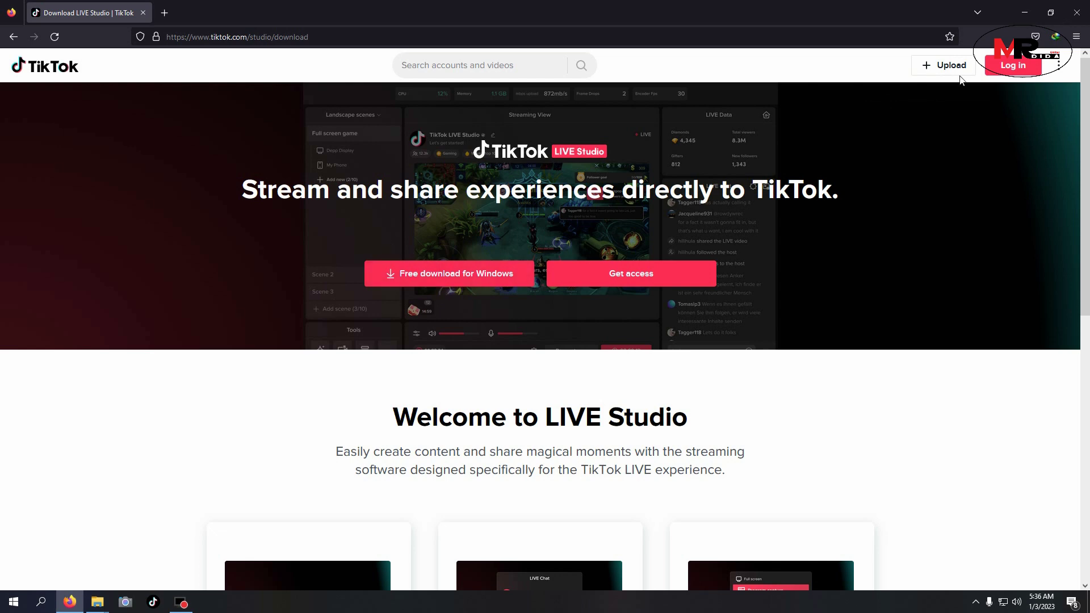
{"action": "left_click", "coordinate": [1080, 10]}
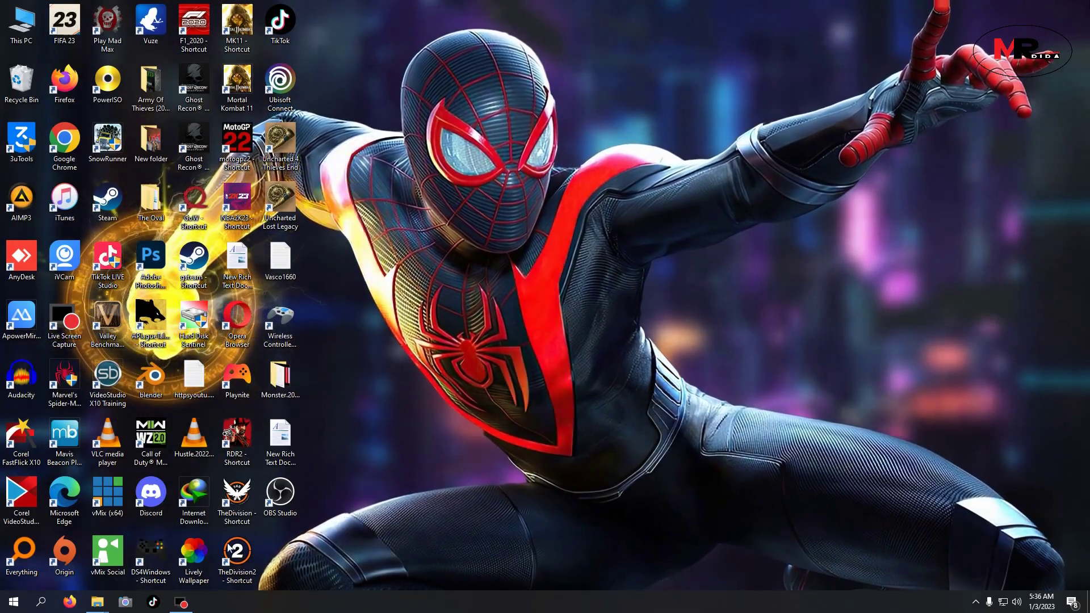
Select the tiktok_live_studio installer in the NIGERIA window's Downloads > Programs folder
{"action": "mouse_move", "coordinate": [107, 606]}
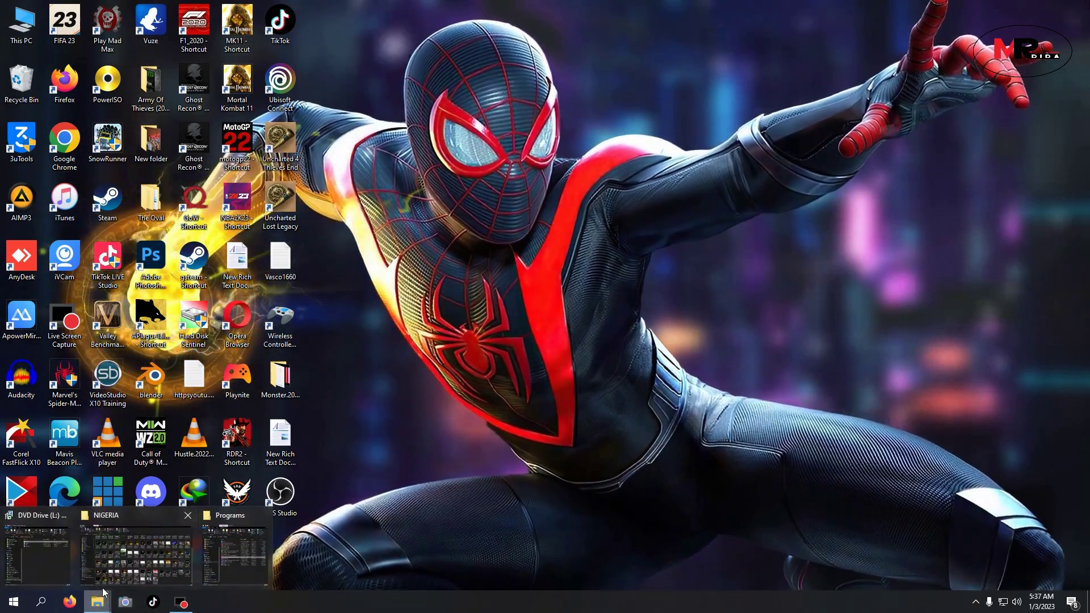
{"action": "left_click", "coordinate": [120, 551]}
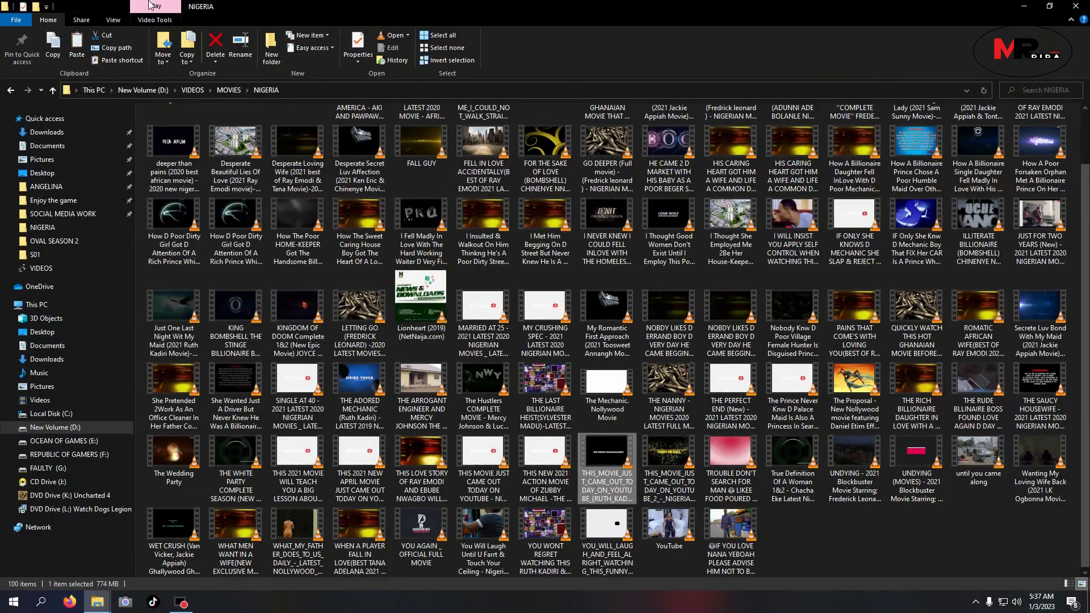
{"action": "left_click", "coordinate": [48, 360]}
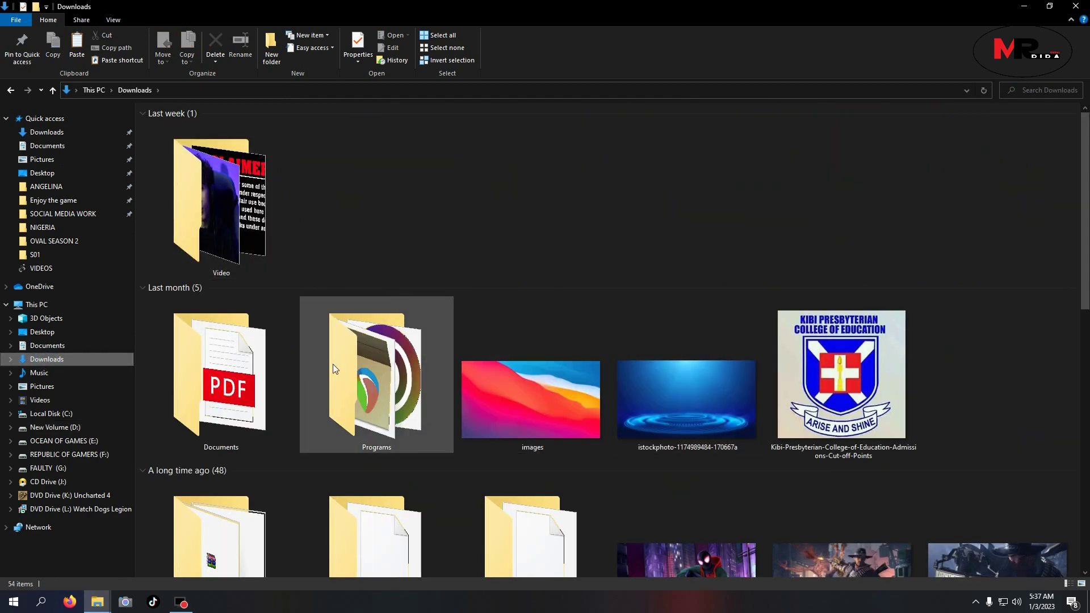
{"action": "double_click", "coordinate": [381, 374]}
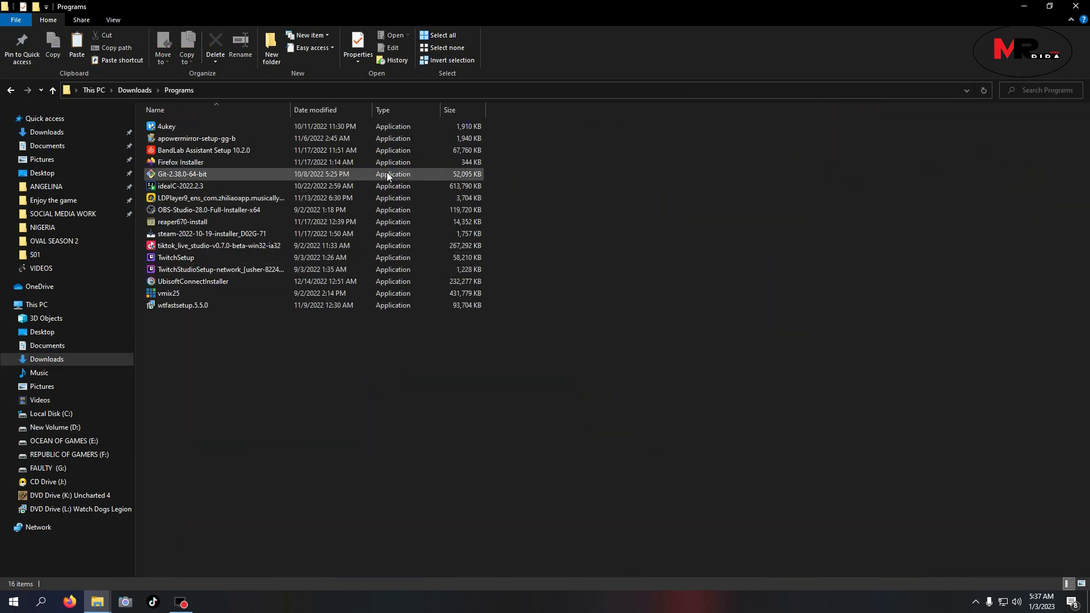
{"action": "left_click", "coordinate": [201, 248]}
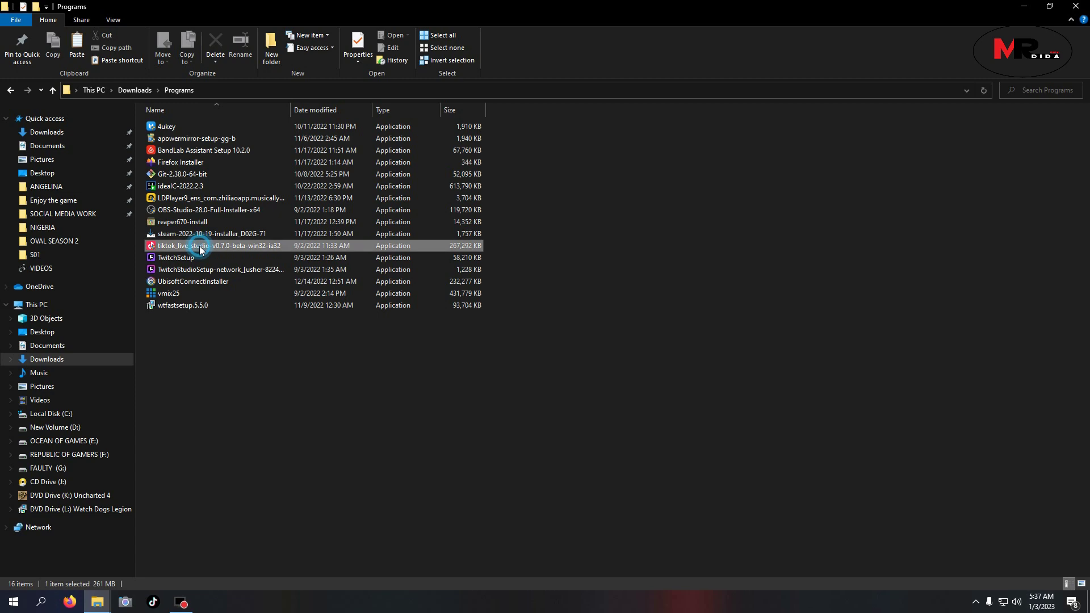
Shrink the Explorer window to the upper right and select the LIVE Studio desktop shortcut
{"action": "double_click", "coordinate": [501, 5]}
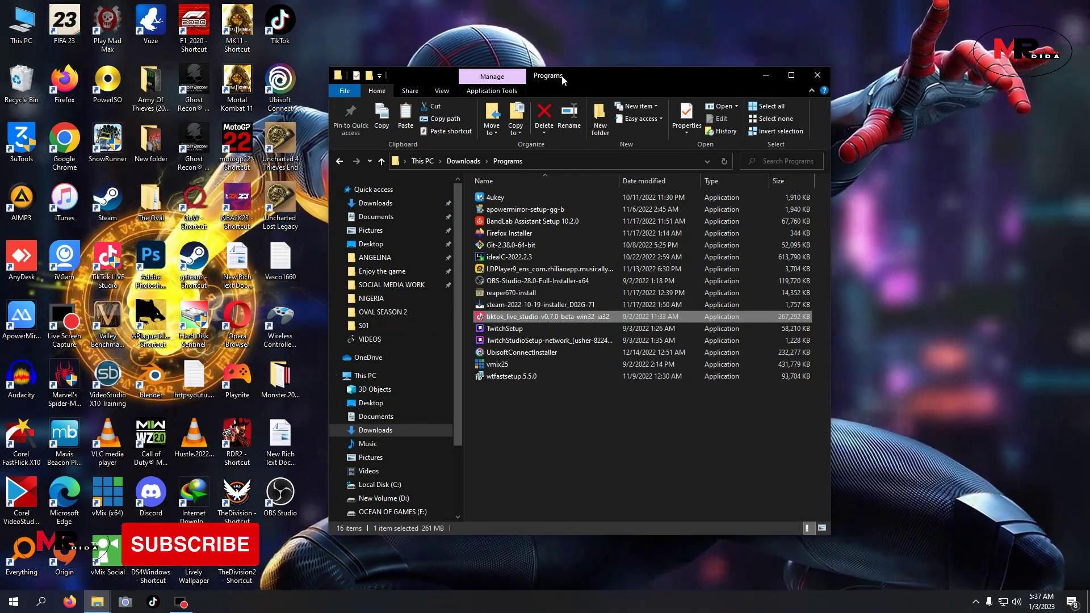
{"action": "left_click_drag", "start_coordinate": [601, 78], "coordinate": [800, 56]}
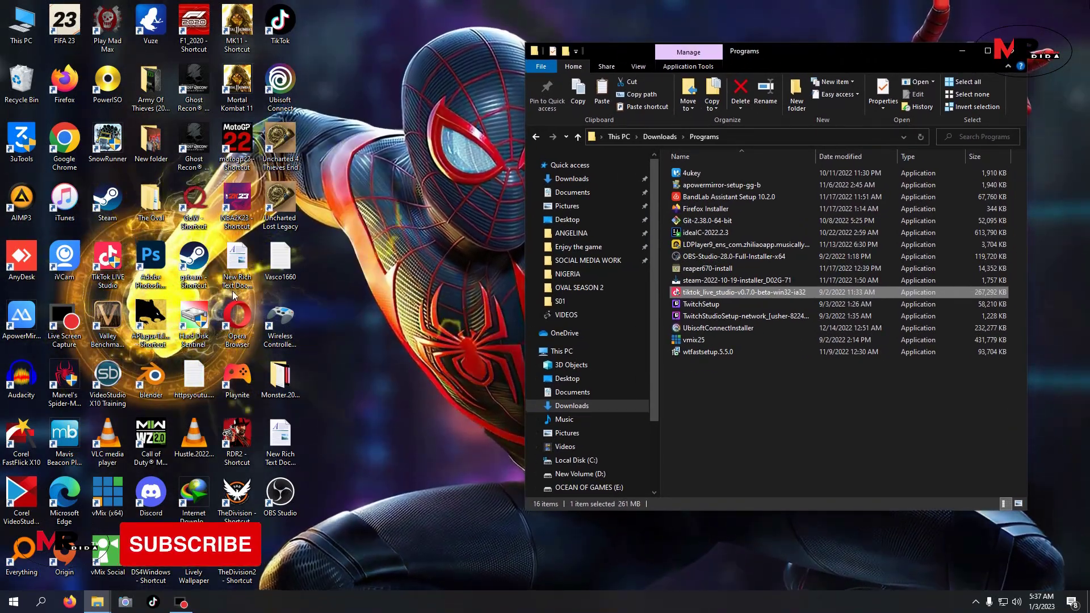
{"action": "left_click", "coordinate": [107, 264]}
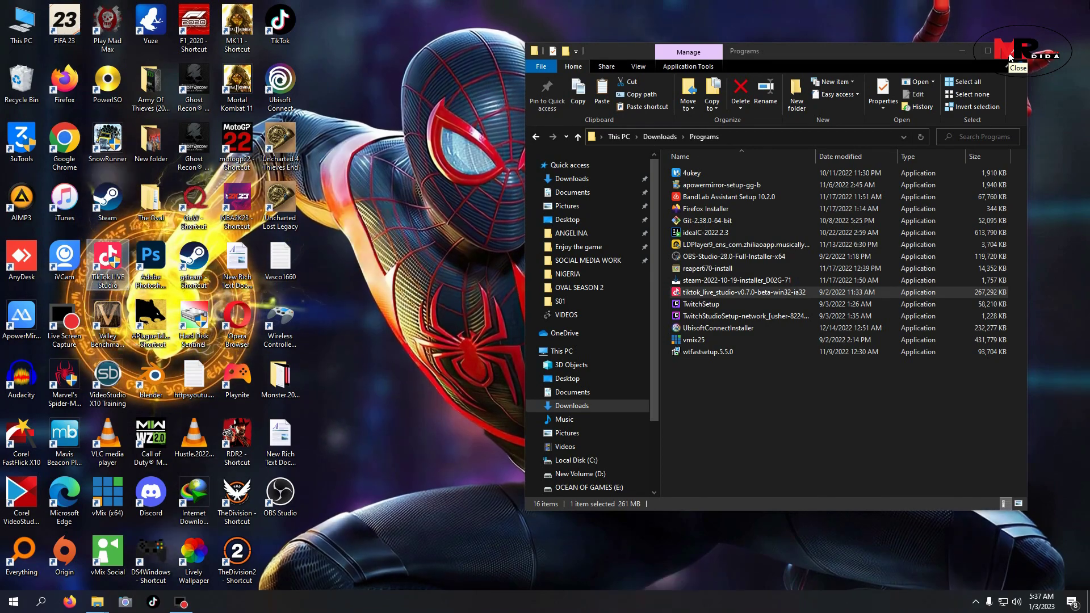
Close the Programs folder window and refresh the desktop
{"action": "left_click", "coordinate": [1009, 53]}
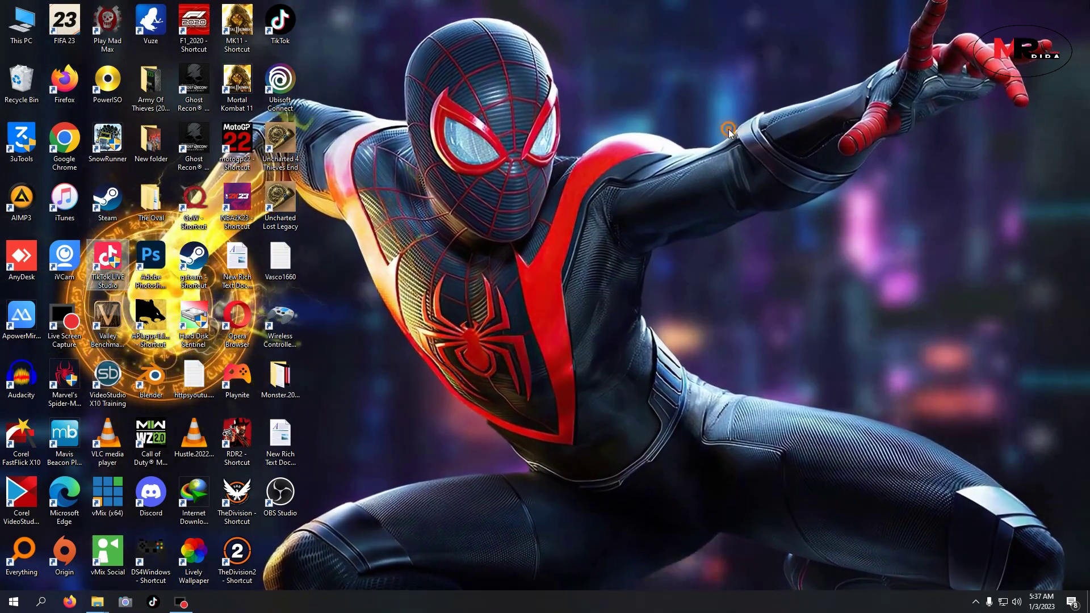
{"action": "right_click", "coordinate": [730, 132]}
{"action": "left_click", "coordinate": [758, 164]}
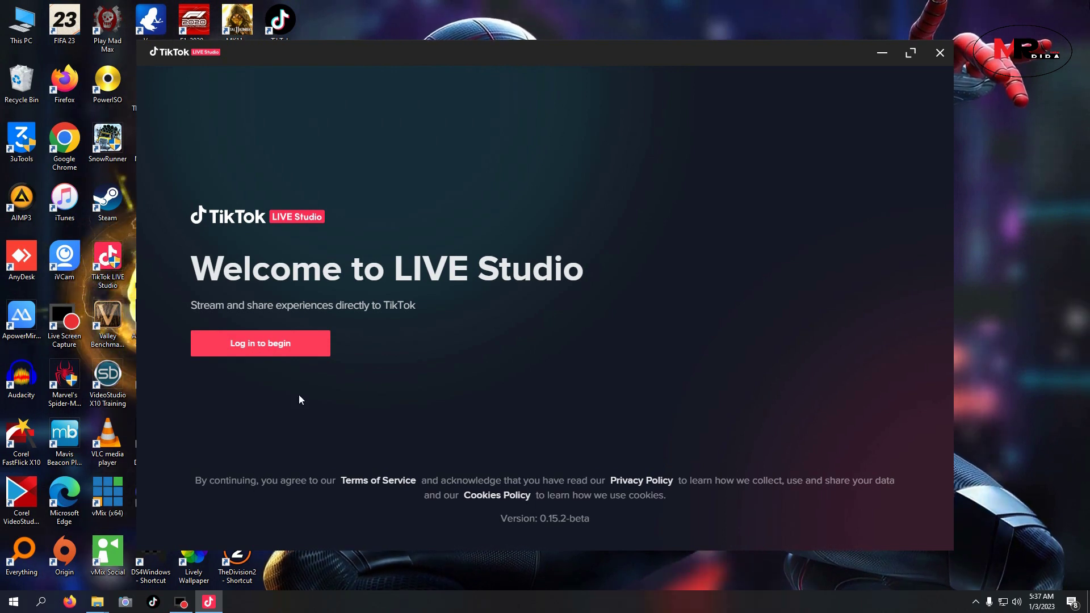
Log in to LIVE Studio with 'Continue with Google', choosing the Google account
{"action": "left_click", "coordinate": [296, 351]}
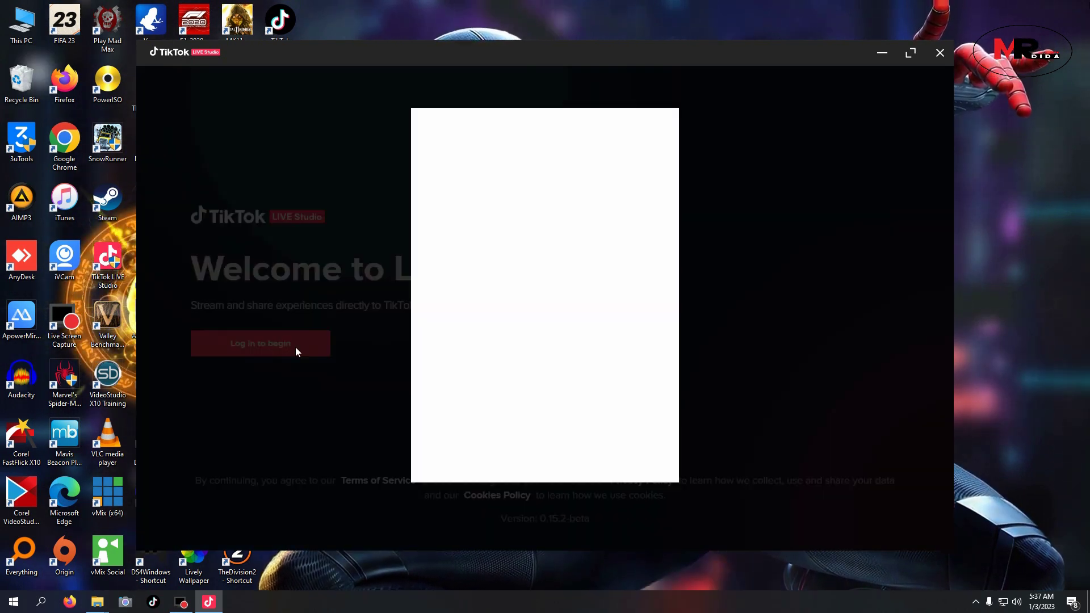
{"action": "left_click", "coordinate": [556, 343]}
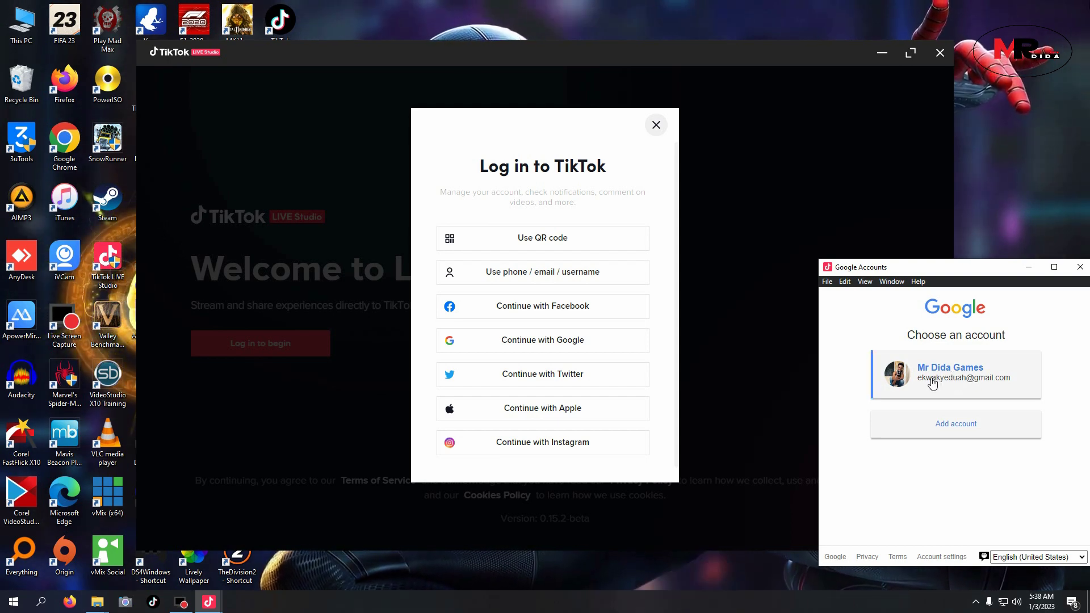
{"action": "left_click", "coordinate": [932, 380]}
{"action": "left_click_drag", "start_coordinate": [998, 272], "coordinate": [829, 268]}
{"action": "scroll", "coordinate": [798, 402], "scroll_direction": "down", "scroll_amount": 3}
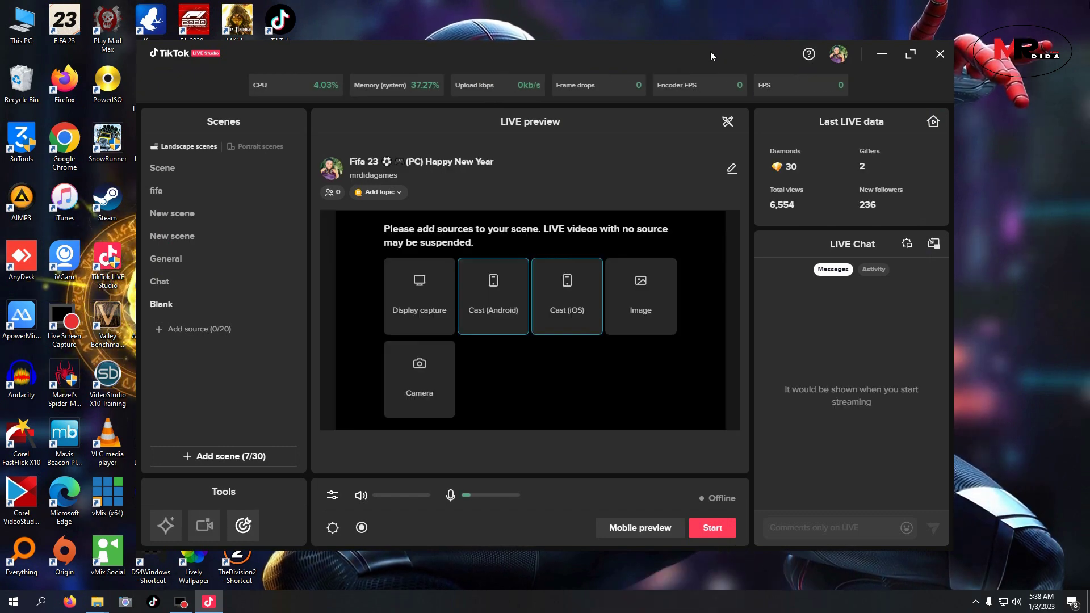
Shift the LIVE Studio window right and open the Add scene templates from the Scenes panel
{"action": "left_click_drag", "start_coordinate": [710, 56], "coordinate": [757, 68]}
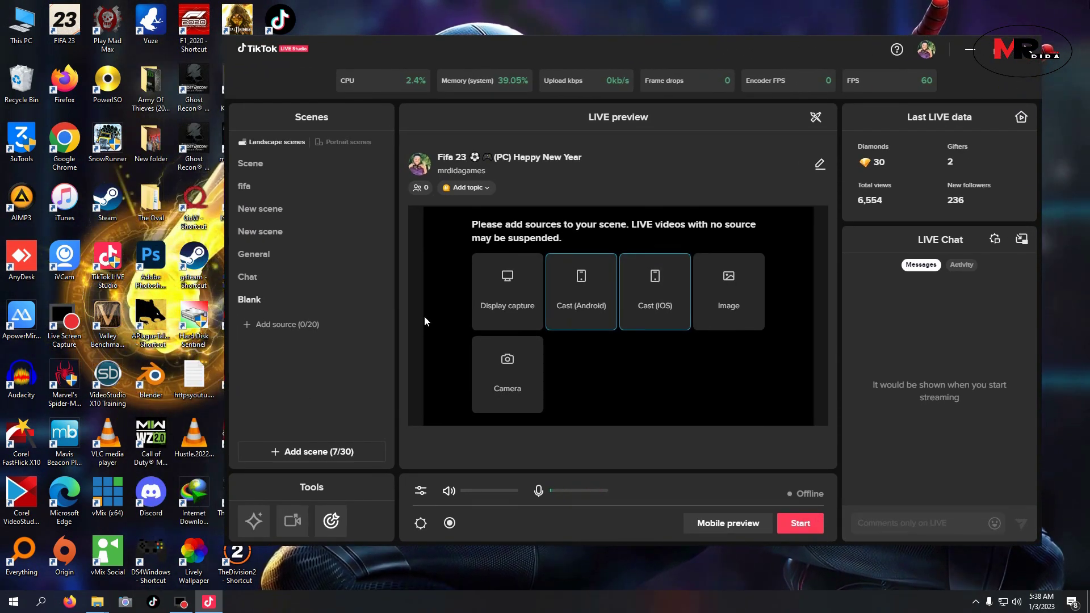
{"action": "left_click", "coordinate": [289, 455]}
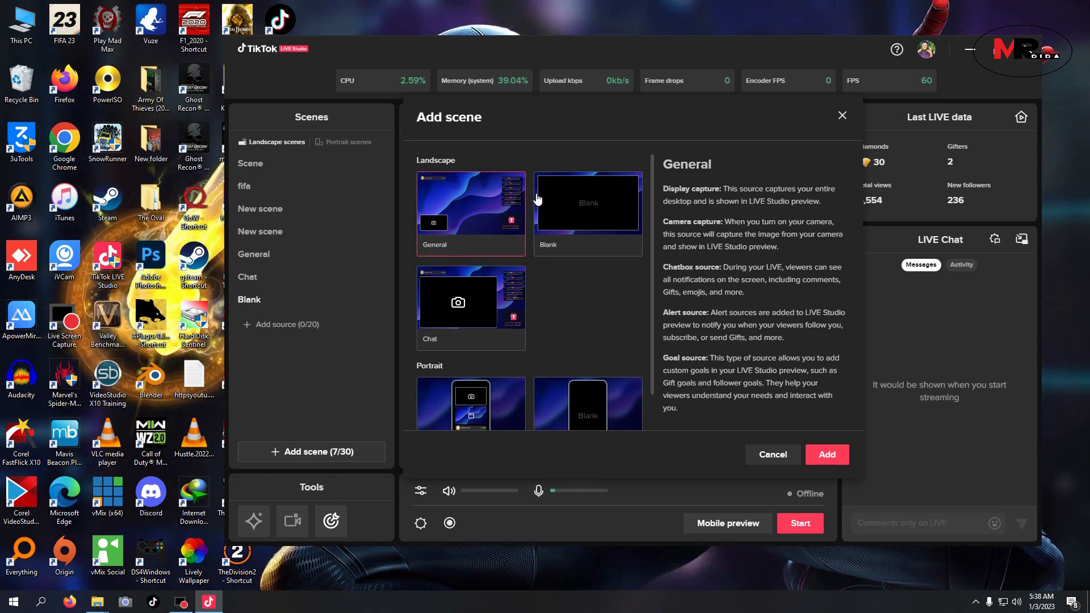
Add a Blank scene and rename Blank 1 to 'gmae'
{"action": "left_click", "coordinate": [554, 212]}
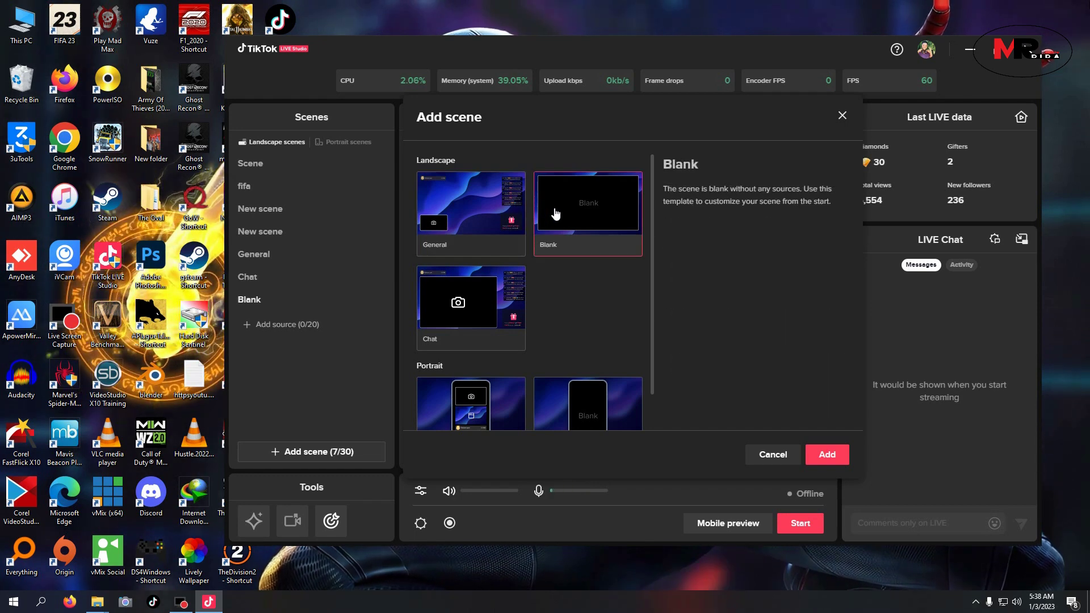
{"action": "left_click", "coordinate": [824, 454]}
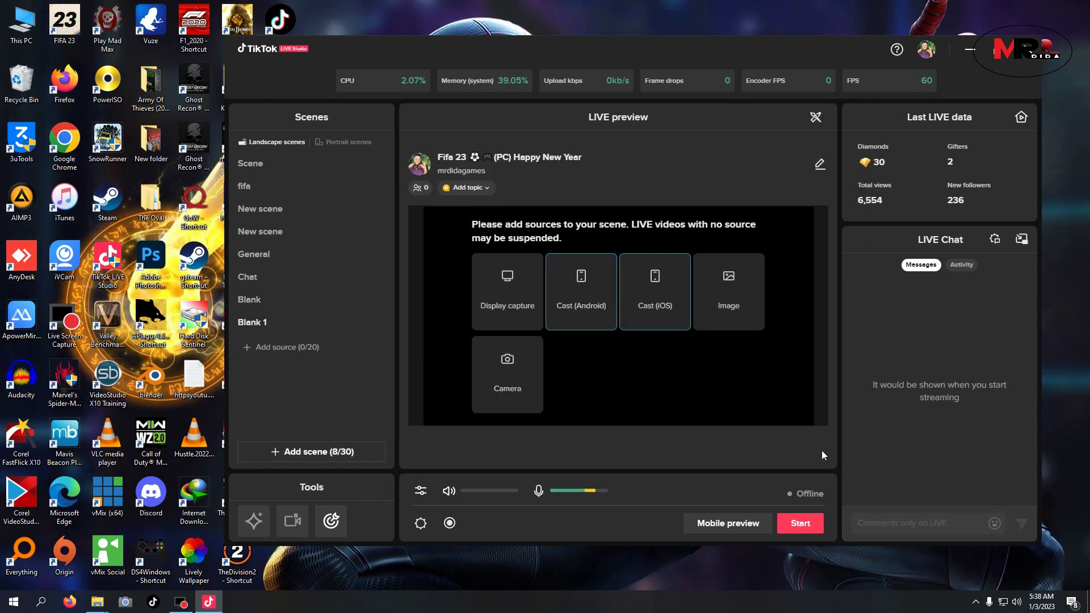
{"action": "right_click", "coordinate": [262, 327]}
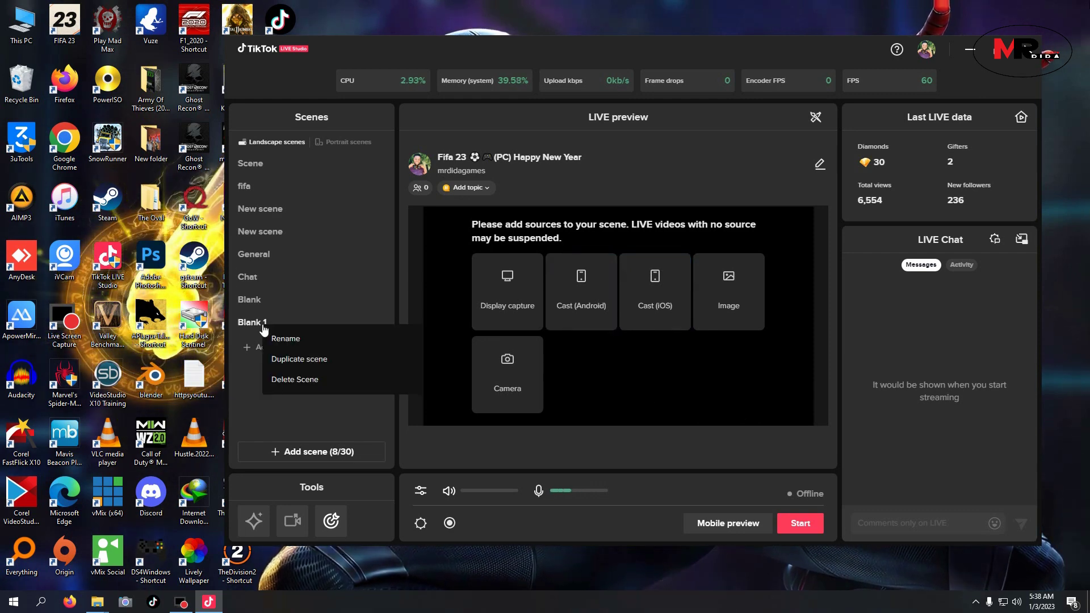
{"action": "left_click", "coordinate": [286, 339]}
{"action": "key", "text": "BackSpace"}
{"action": "key", "text": "BackSpace"}
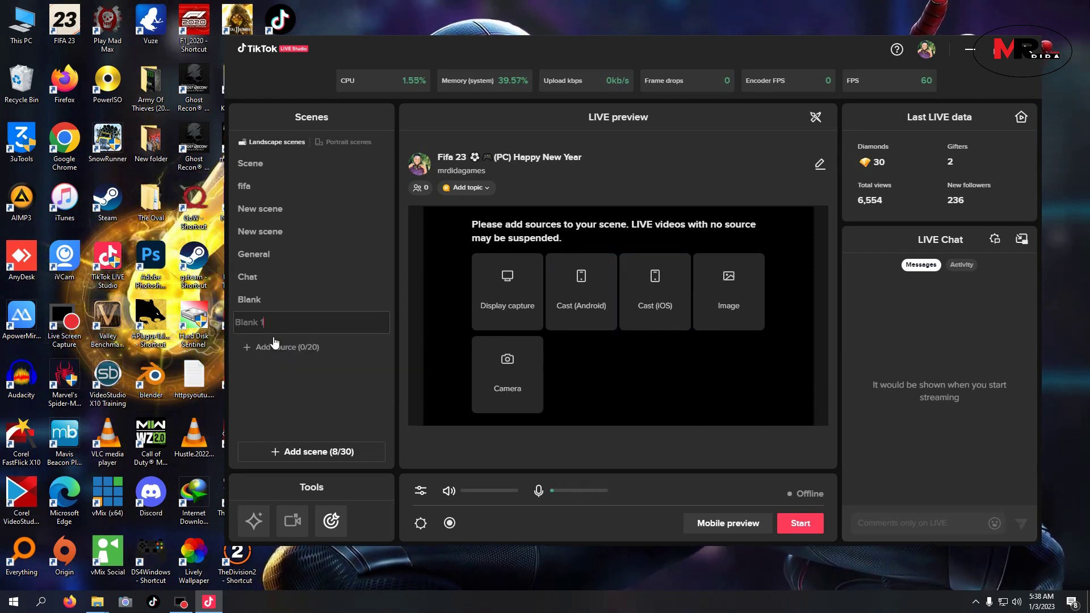
{"action": "type", "text": "1"}
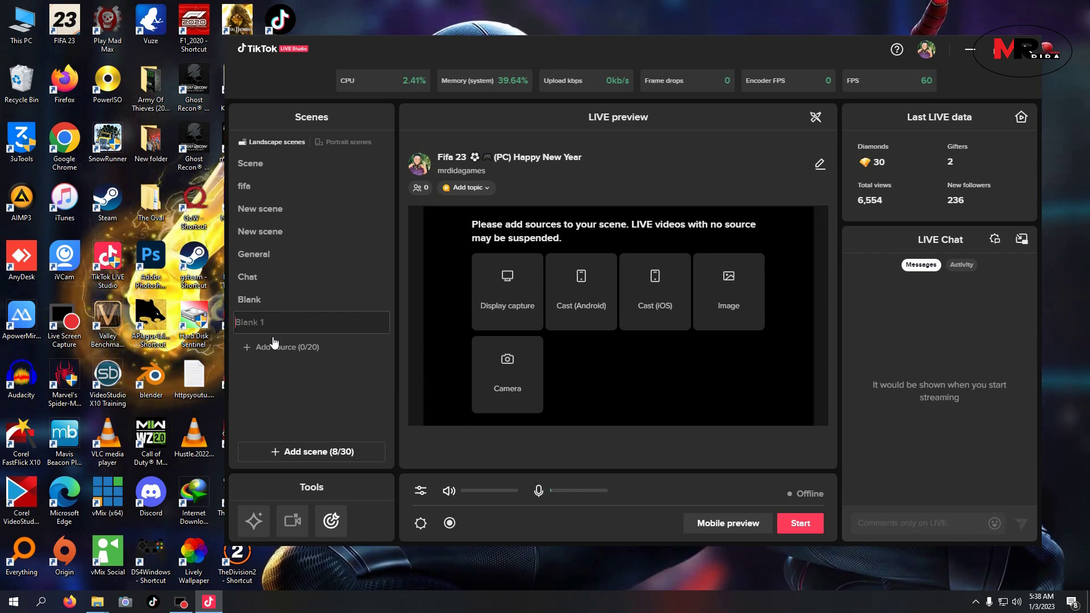
{"action": "key", "text": "ctrl+a"}
{"action": "type", "text": "gmae"}
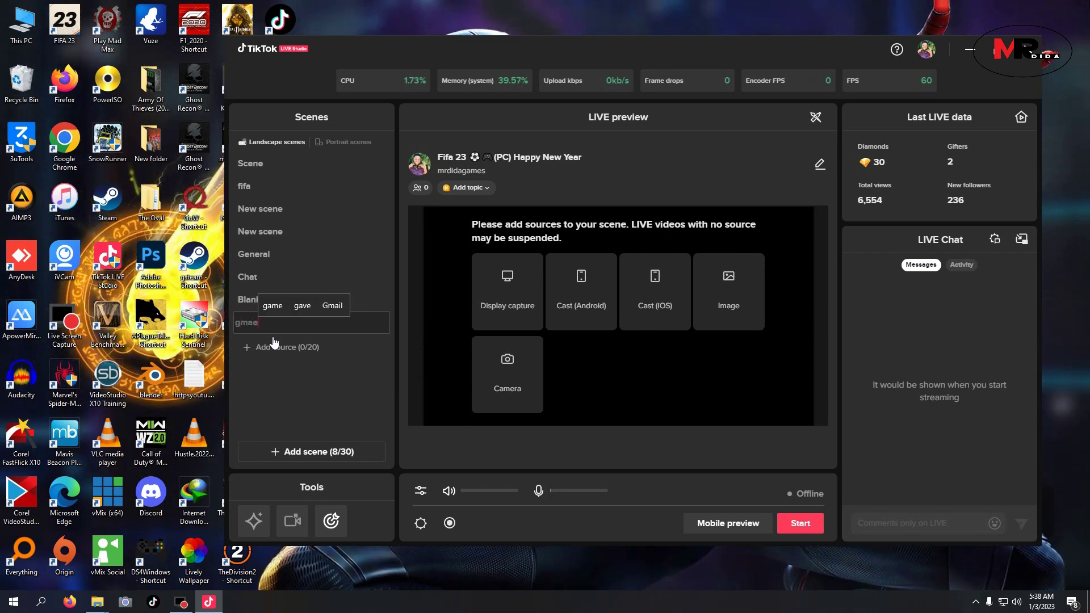
{"action": "key", "text": "Return"}
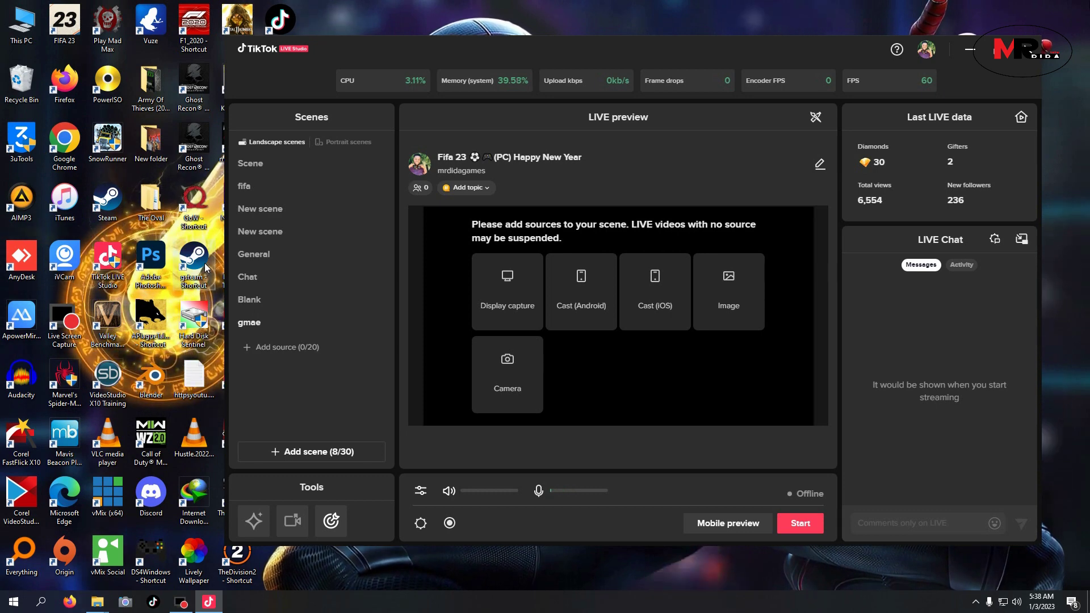
Correct the misspelled 'gmae' scene name to 'GAME'
{"action": "right_click", "coordinate": [269, 331]}
{"action": "left_click", "coordinate": [281, 340]}
{"action": "key", "text": "BackSpace"}
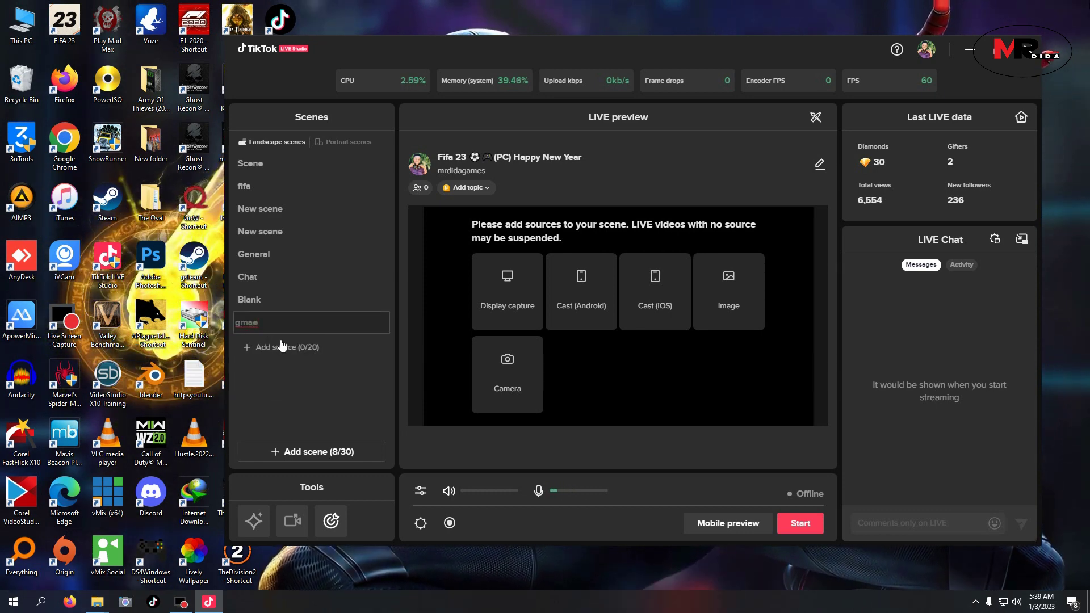
{"action": "key", "text": "BackSpace"}
{"action": "key", "text": "BackSpace"}
{"action": "key", "text": "BackSpace"}
{"action": "type", "text": "GA"}
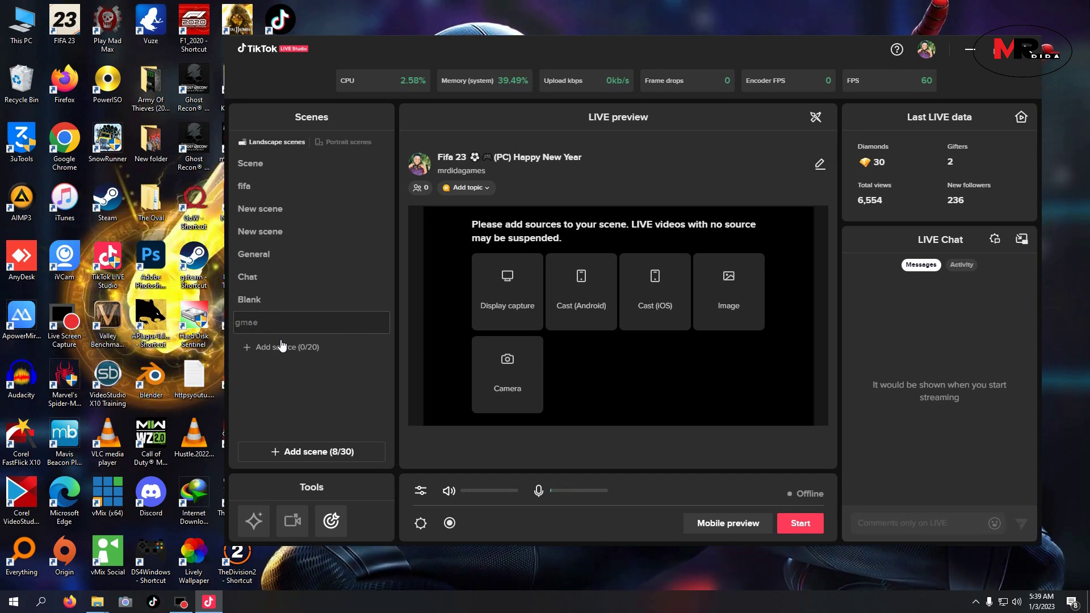
{"action": "type", "text": "ME"}
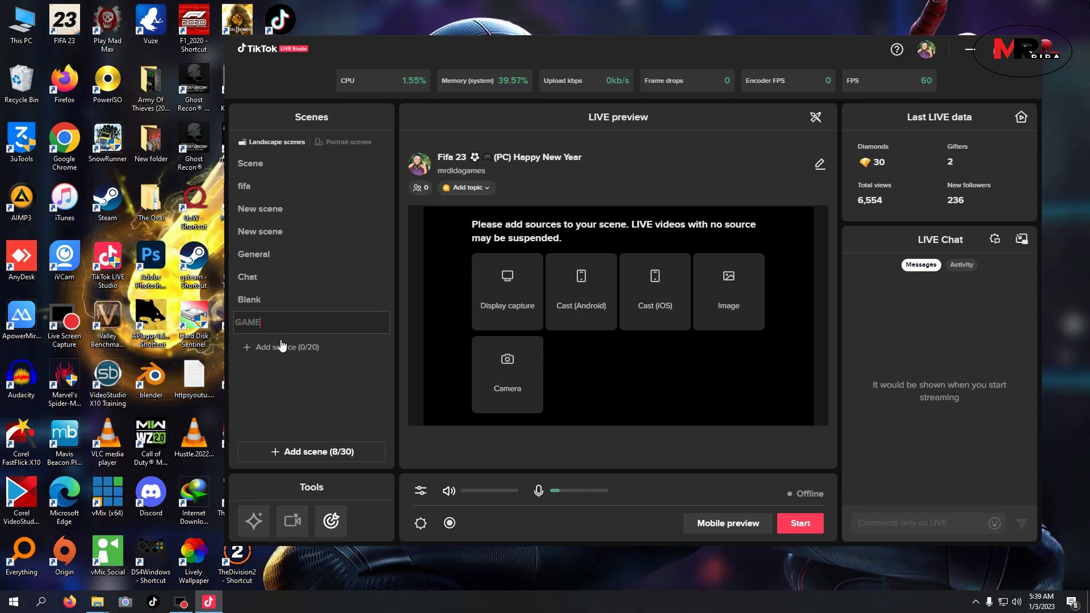
{"action": "key", "text": "Return"}
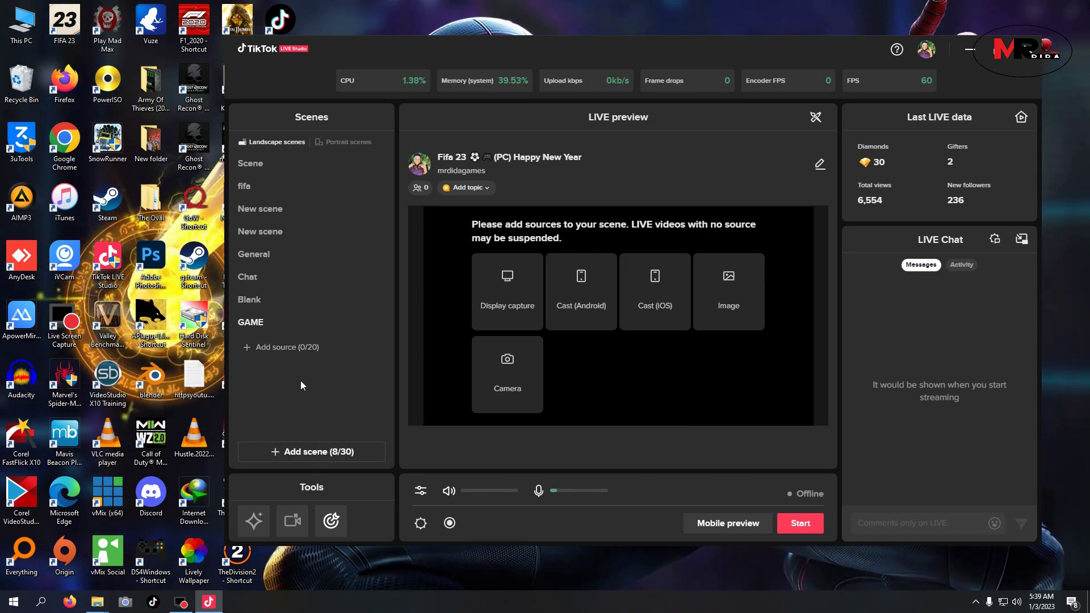
Add a Display capture source to the GAME scene
{"action": "left_click", "coordinate": [262, 348]}
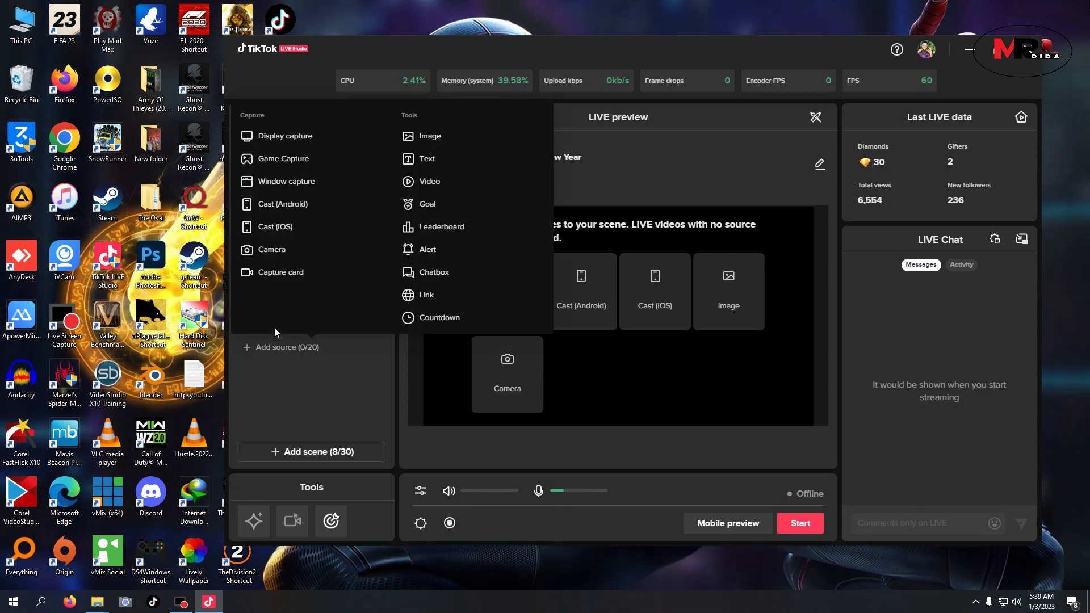
{"action": "left_click", "coordinate": [303, 143]}
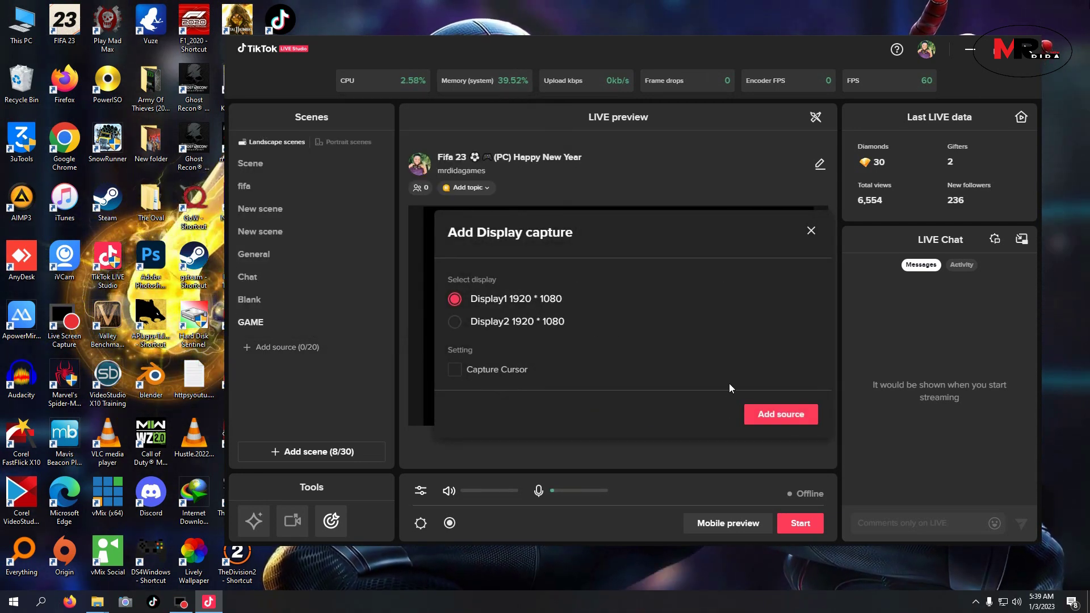
{"action": "left_click", "coordinate": [764, 417]}
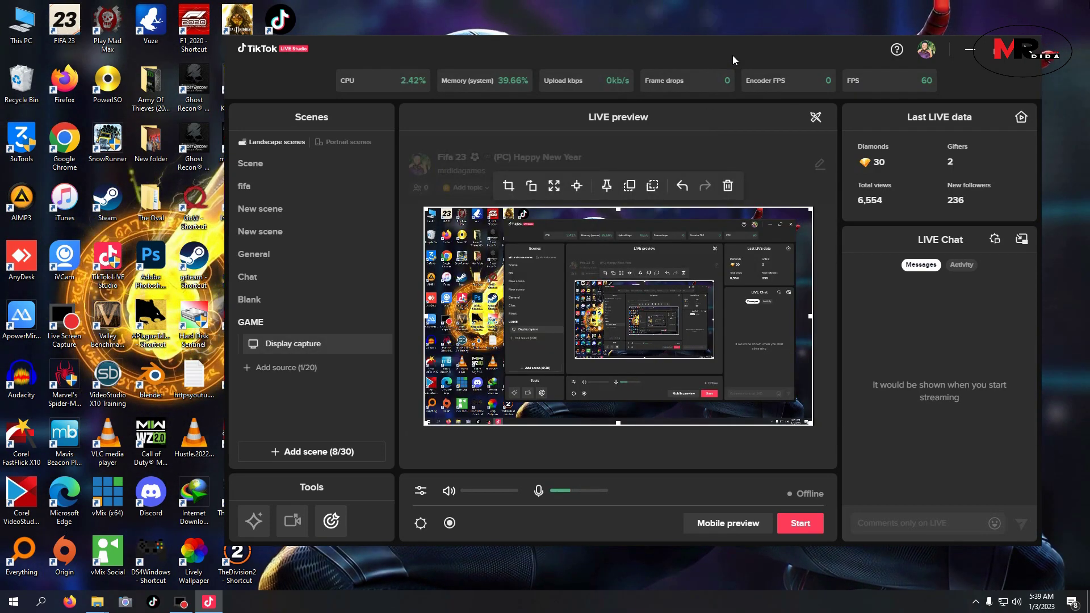
{"action": "left_click_drag", "start_coordinate": [736, 47], "coordinate": [977, 60]}
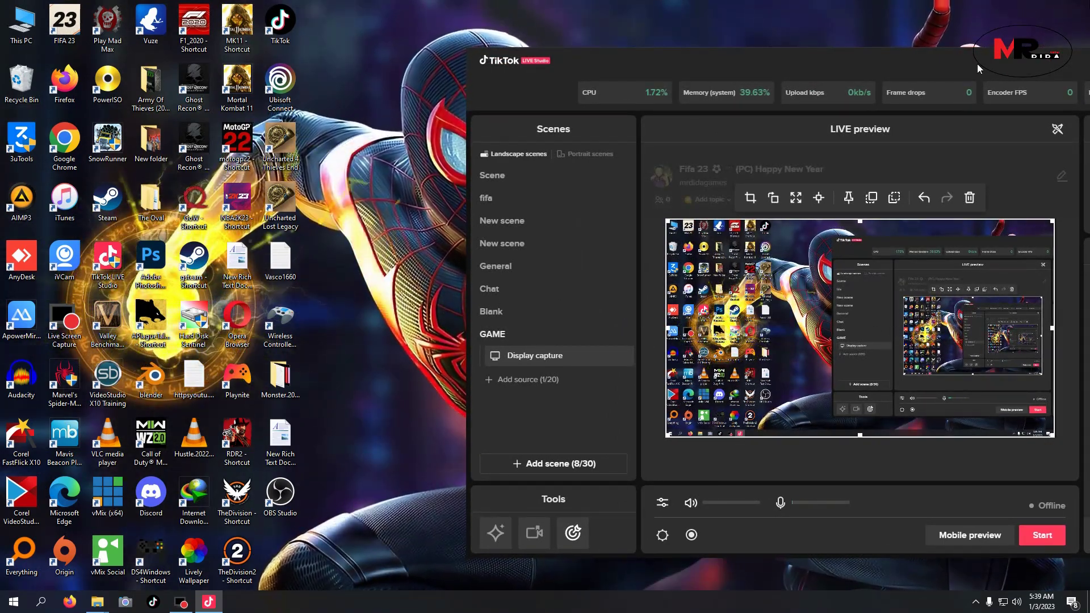
{"action": "left_click_drag", "start_coordinate": [975, 59], "coordinate": [739, 53]}
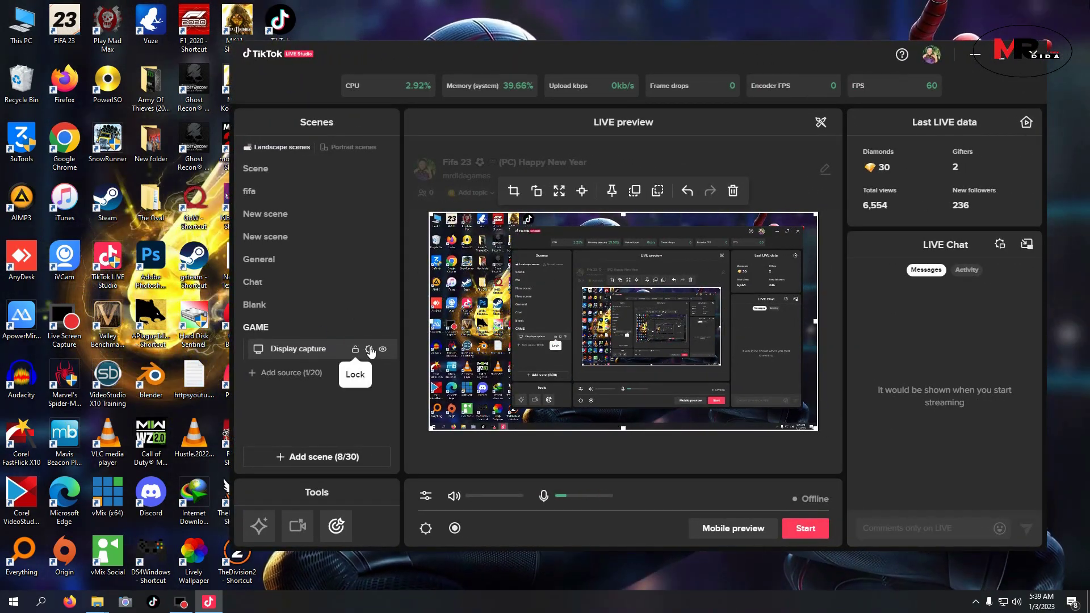
Set the Display capture to Display1 (1920 * 1080) in its settings
{"action": "left_click", "coordinate": [369, 349]}
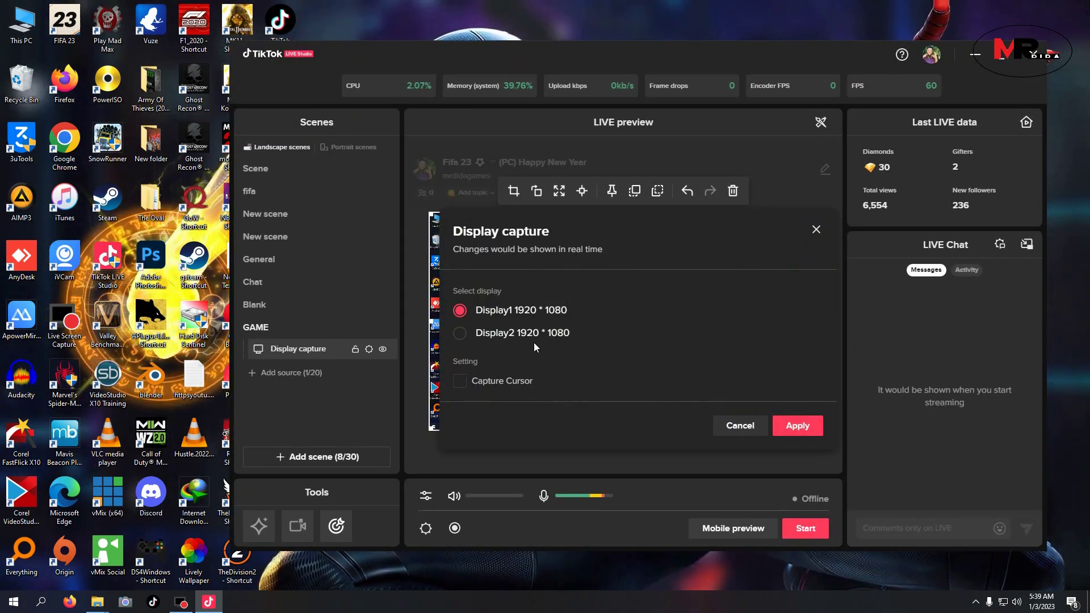
{"action": "left_click", "coordinate": [798, 426]}
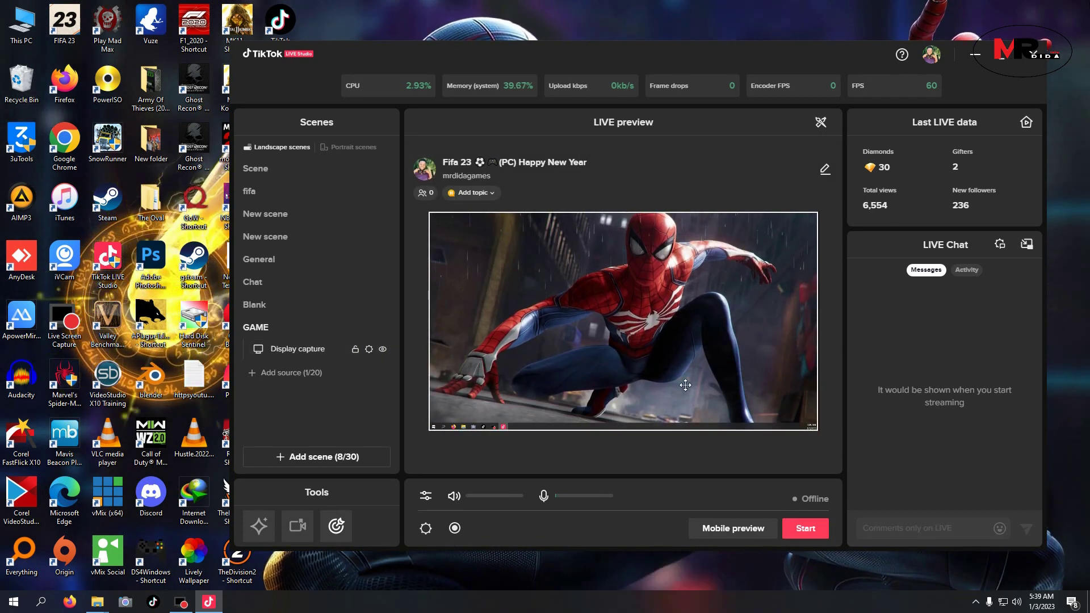
{"action": "left_click", "coordinate": [370, 349]}
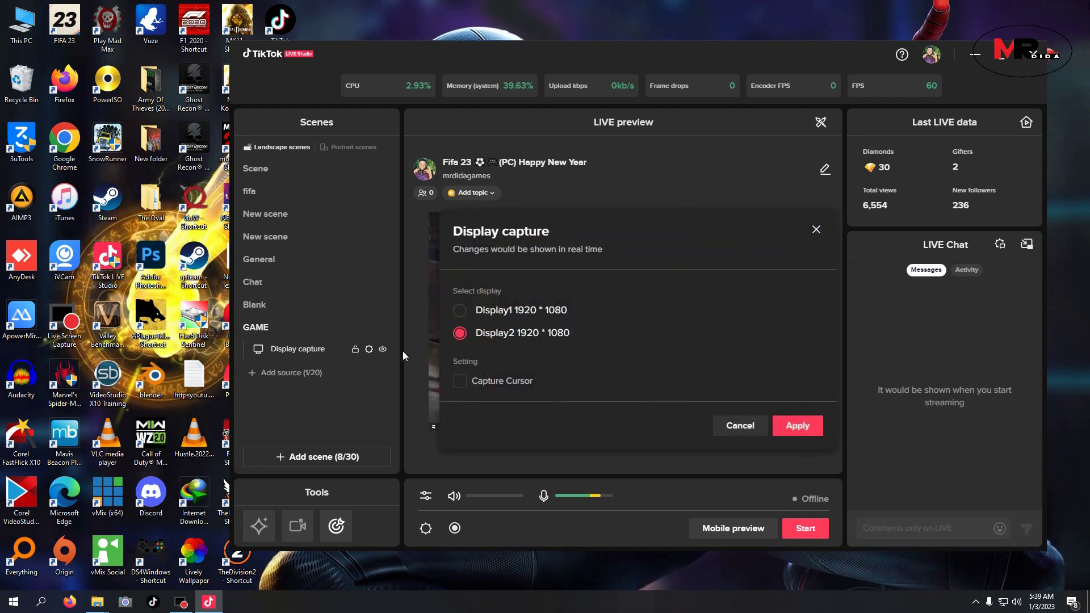
{"action": "left_click", "coordinate": [807, 429]}
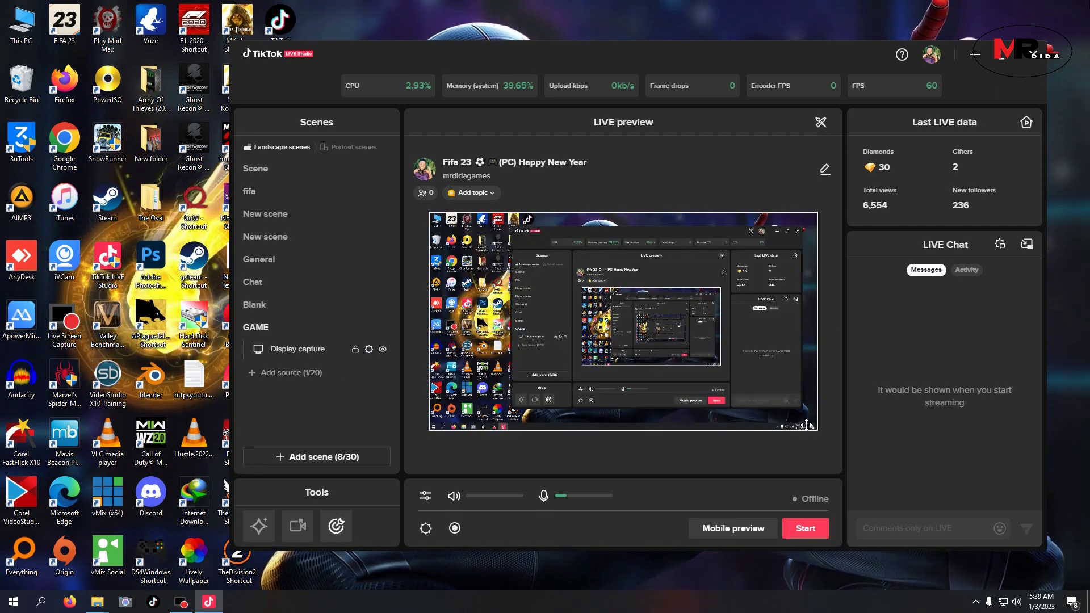
Add a Camera source using USB 2.0 Camera, placed at the preview's top-left
{"action": "left_click", "coordinate": [289, 374]}
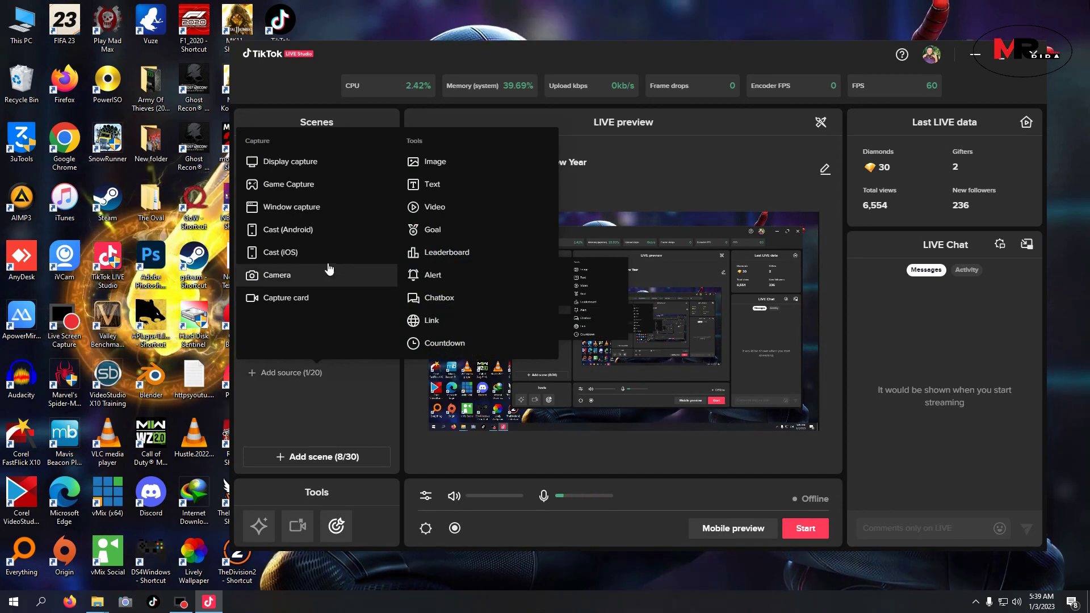
{"action": "left_click", "coordinate": [291, 275]}
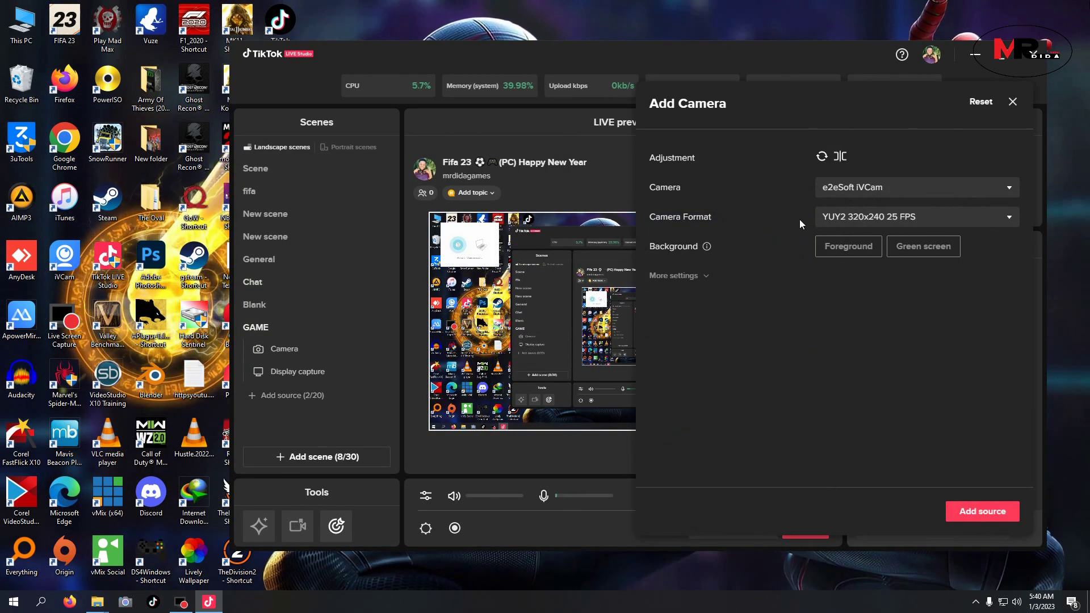
{"action": "left_click", "coordinate": [882, 198]}
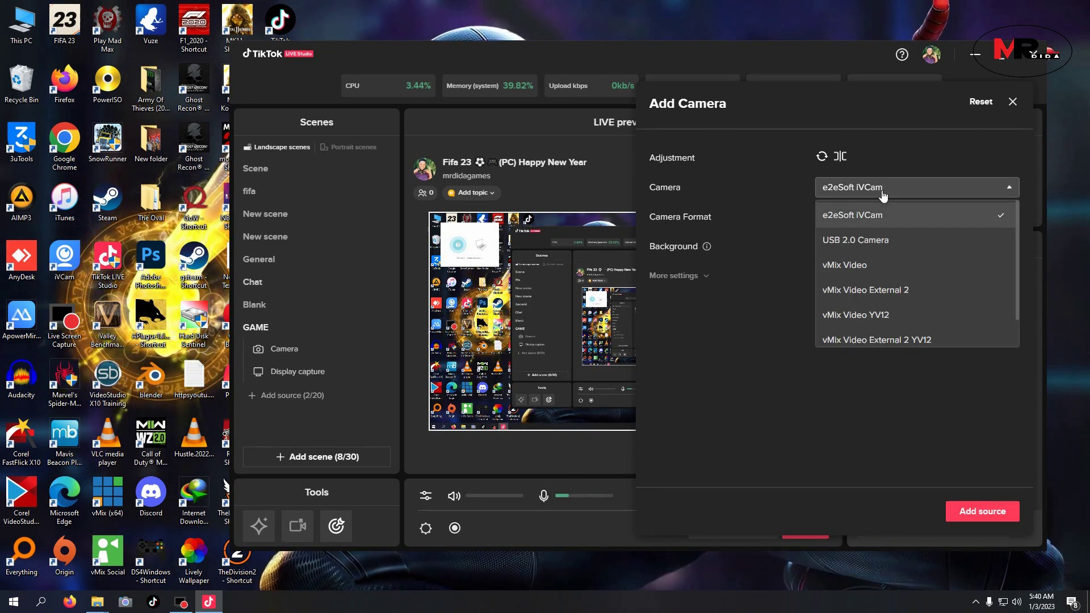
{"action": "left_click", "coordinate": [869, 241]}
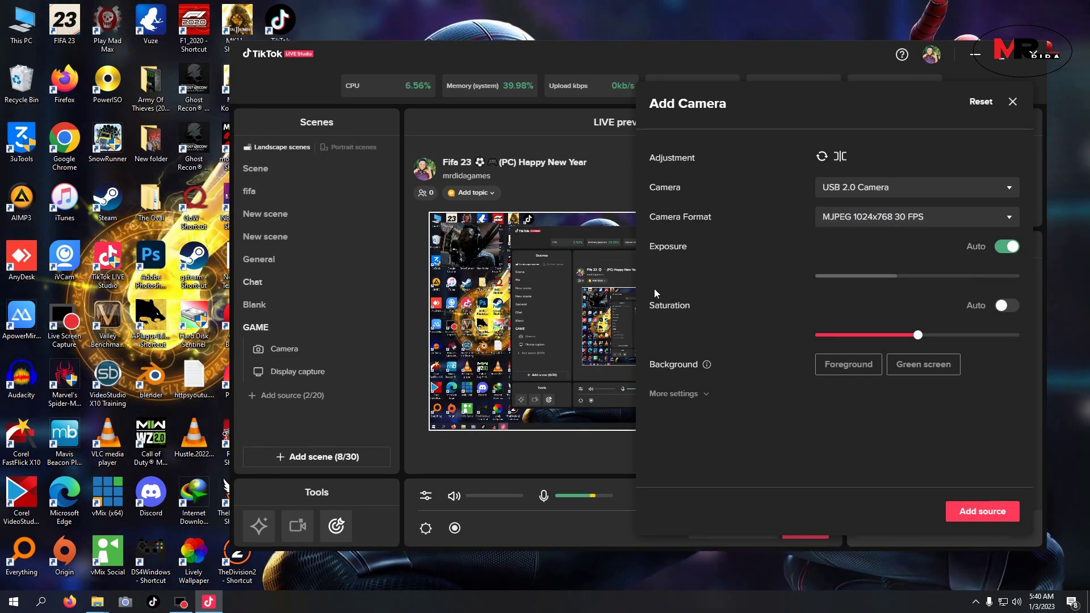
{"action": "left_click_drag", "start_coordinate": [467, 244], "coordinate": [462, 242]}
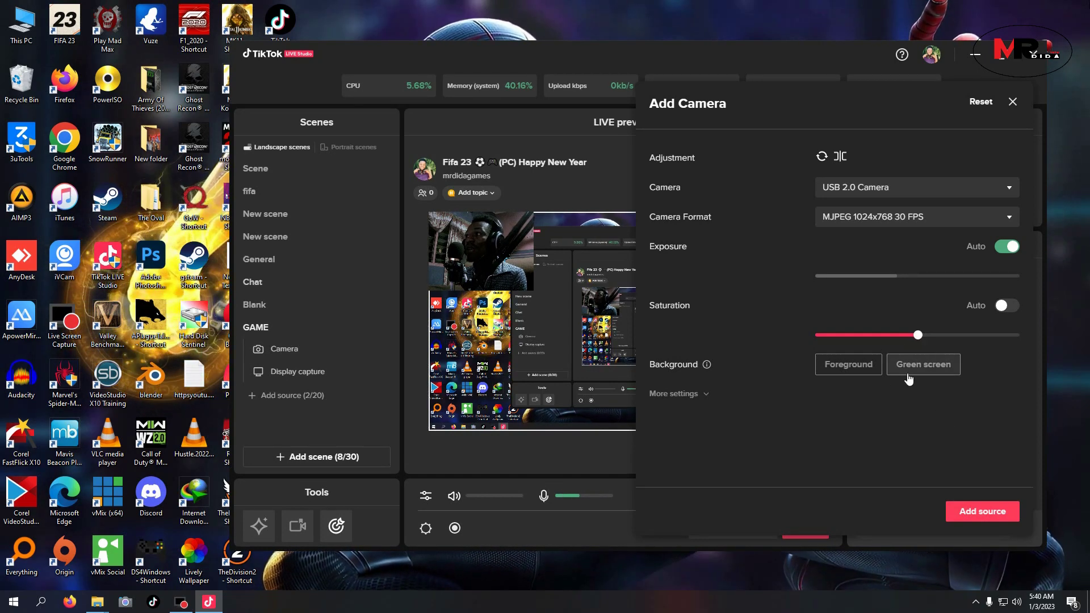
{"action": "left_click", "coordinate": [967, 514]}
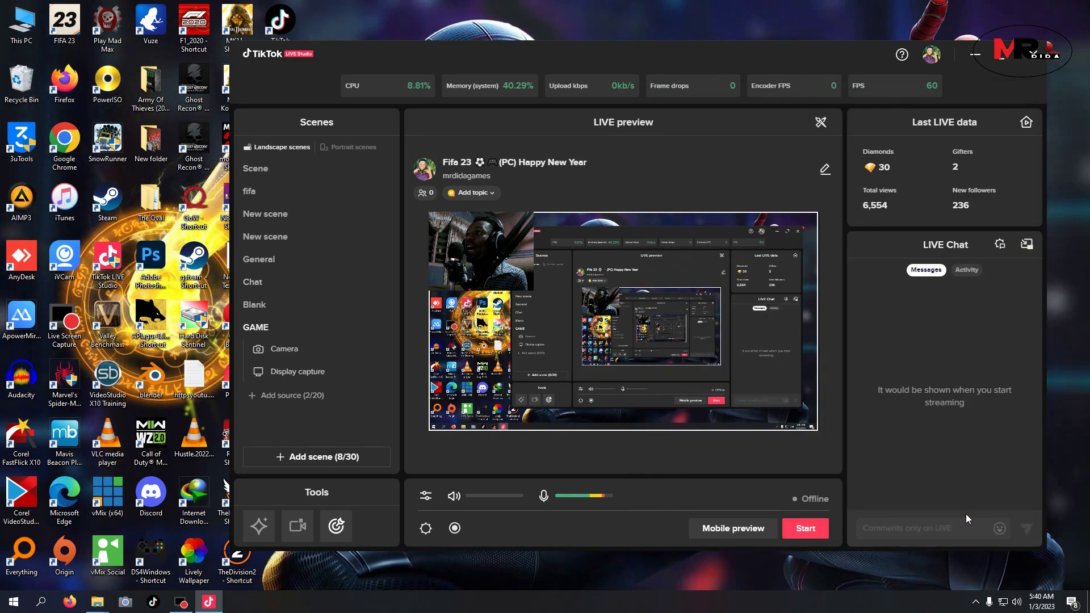
{"action": "left_click", "coordinate": [480, 250]}
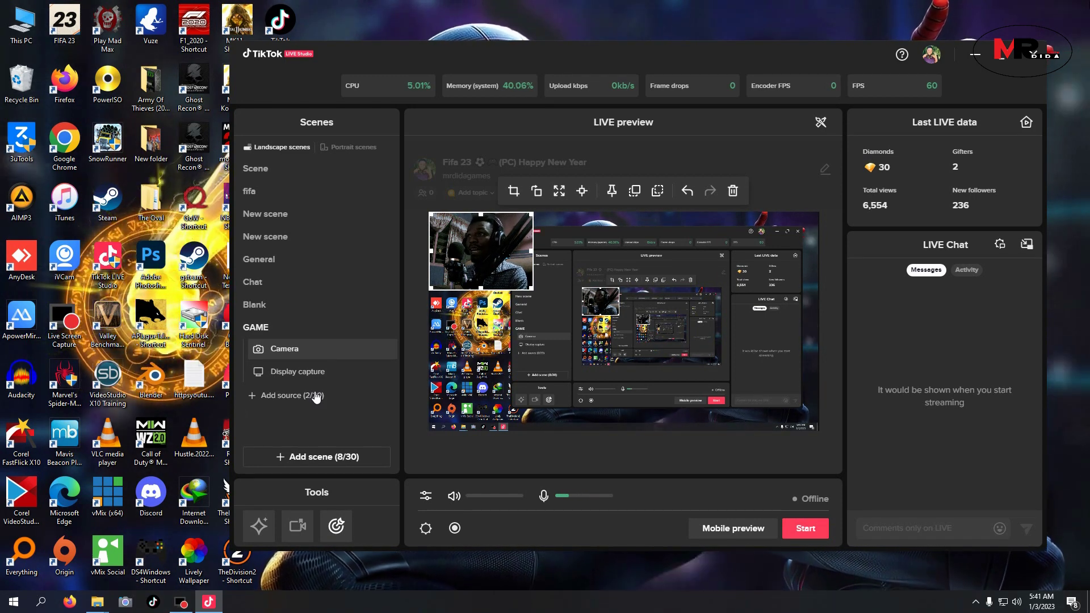
Start a Goal source with target 7000, trying then erasing a test description
{"action": "left_click", "coordinate": [316, 396]}
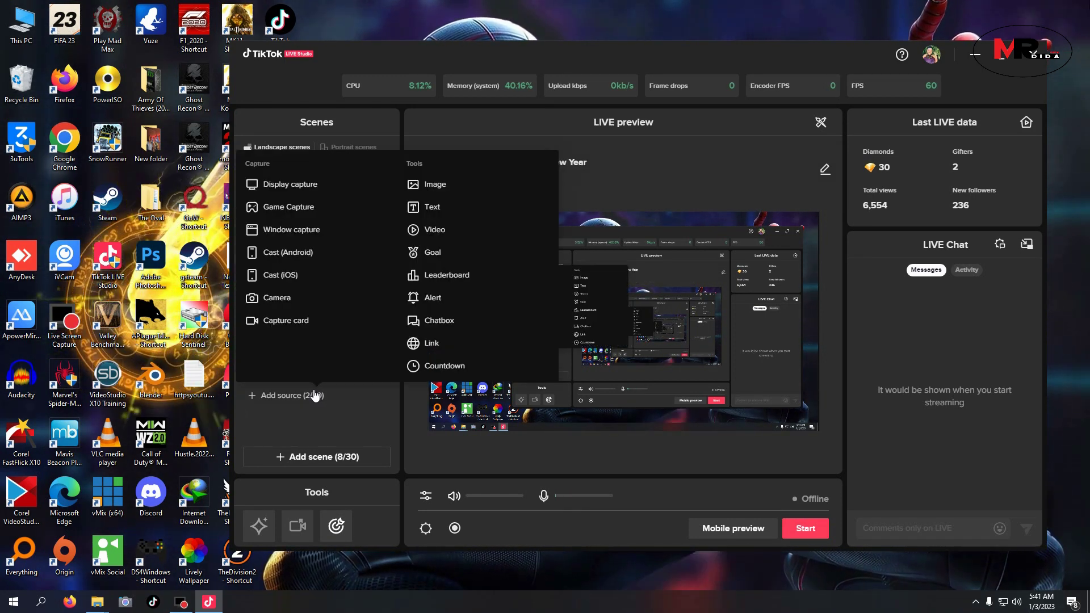
{"action": "left_click", "coordinate": [433, 259]}
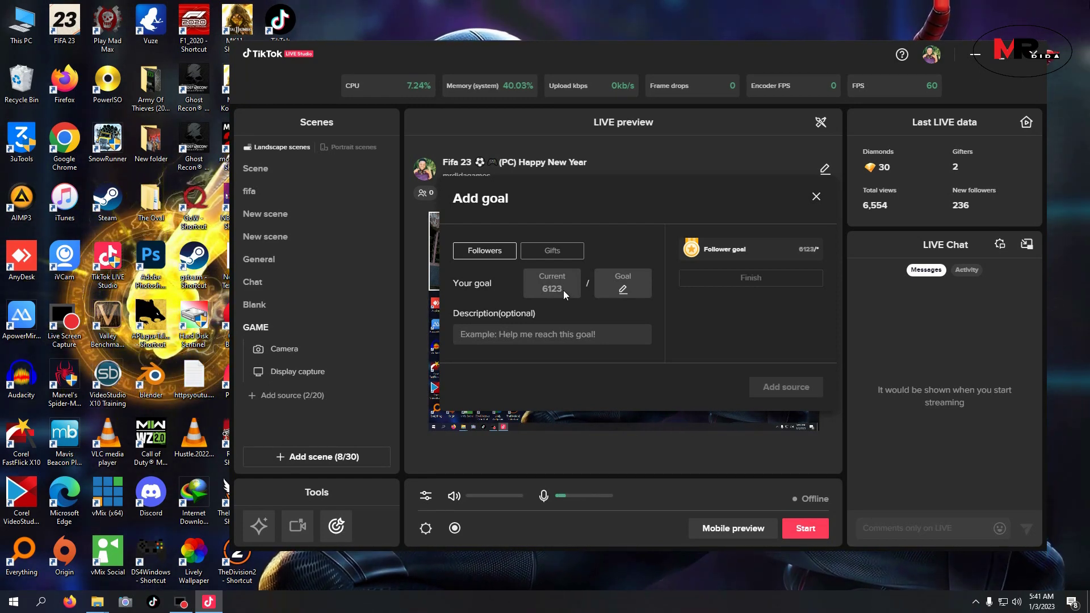
{"action": "double_click", "coordinate": [629, 291]}
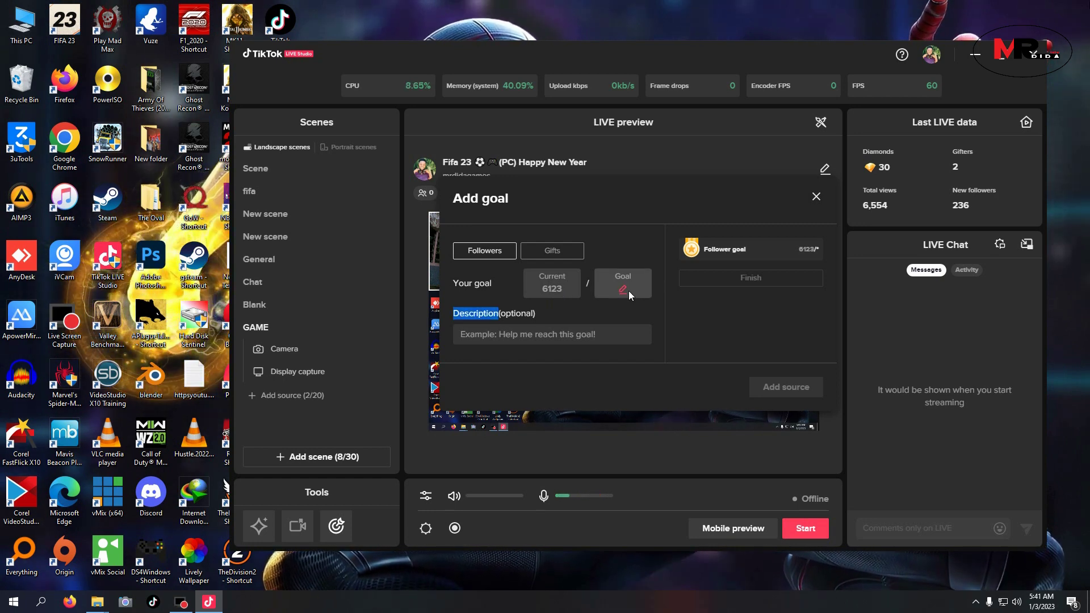
{"action": "left_click", "coordinate": [630, 291]}
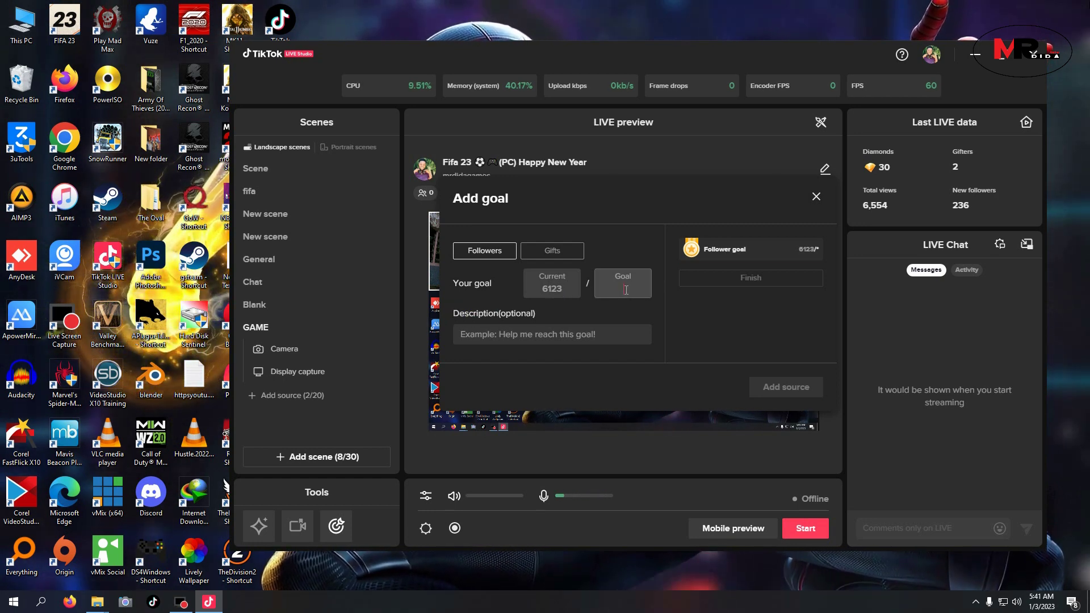
{"action": "type", "text": "7000"}
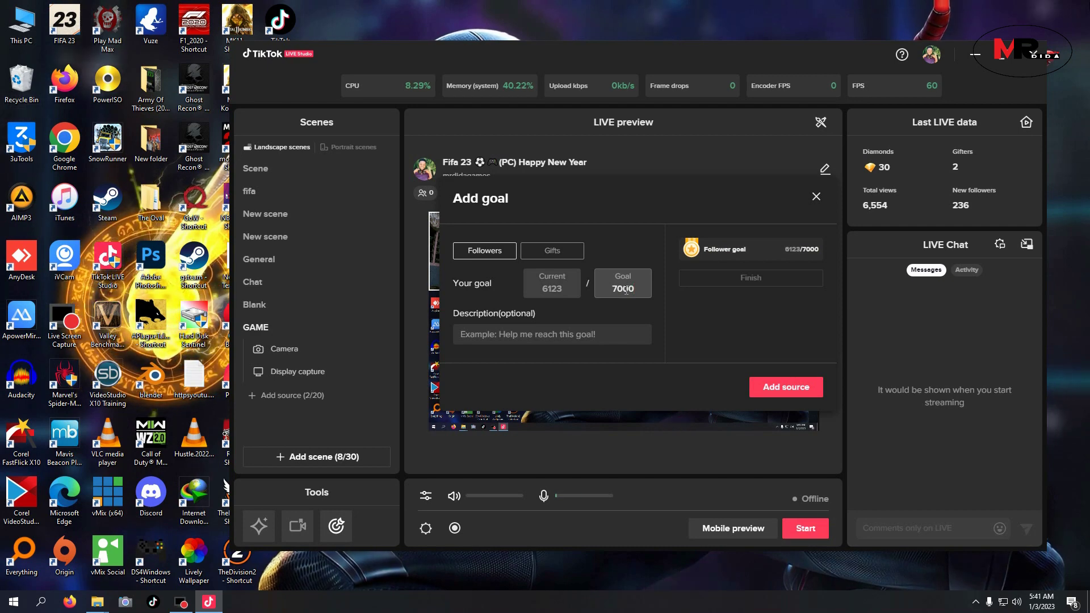
{"action": "left_click", "coordinate": [617, 341]}
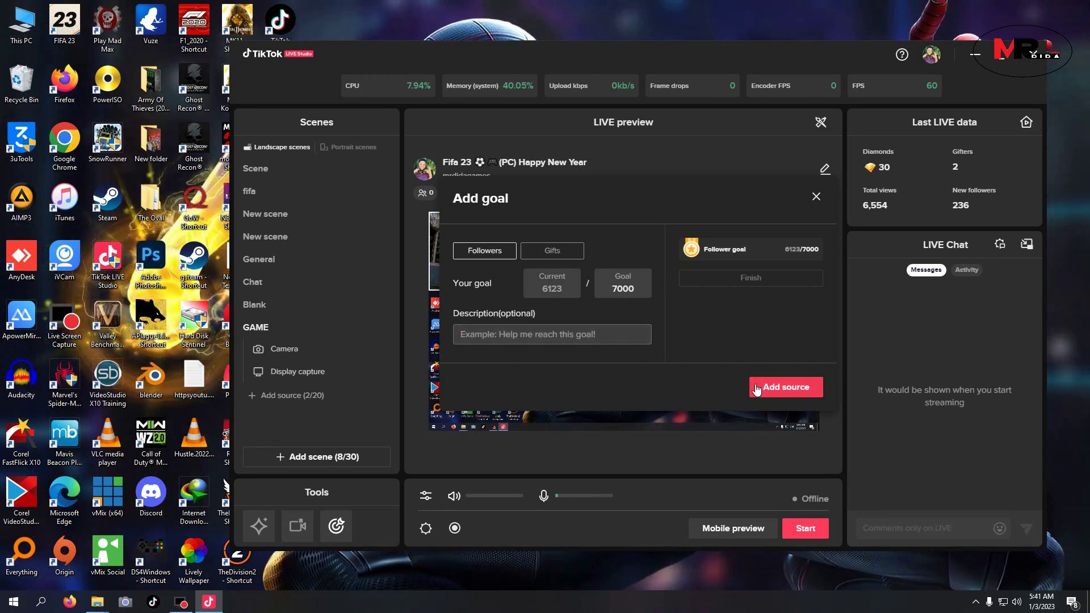
{"action": "type", "text": "FKFKFKFKFKL"}
{"action": "key", "text": "BackSpace"}
{"action": "key", "text": "BackSpace"}
{"action": "key", "text": "BackSpace"}
{"action": "key", "text": "BackSpace"}
{"action": "key", "text": "BackSpace"}
{"action": "key", "text": "BackSpace"}
{"action": "key", "text": "BackSpace"}
{"action": "key", "text": "BackSpace"}
{"action": "key", "text": "BackSpace"}
{"action": "key", "text": "BackSpace"}
{"action": "key", "text": "BackSpace"}
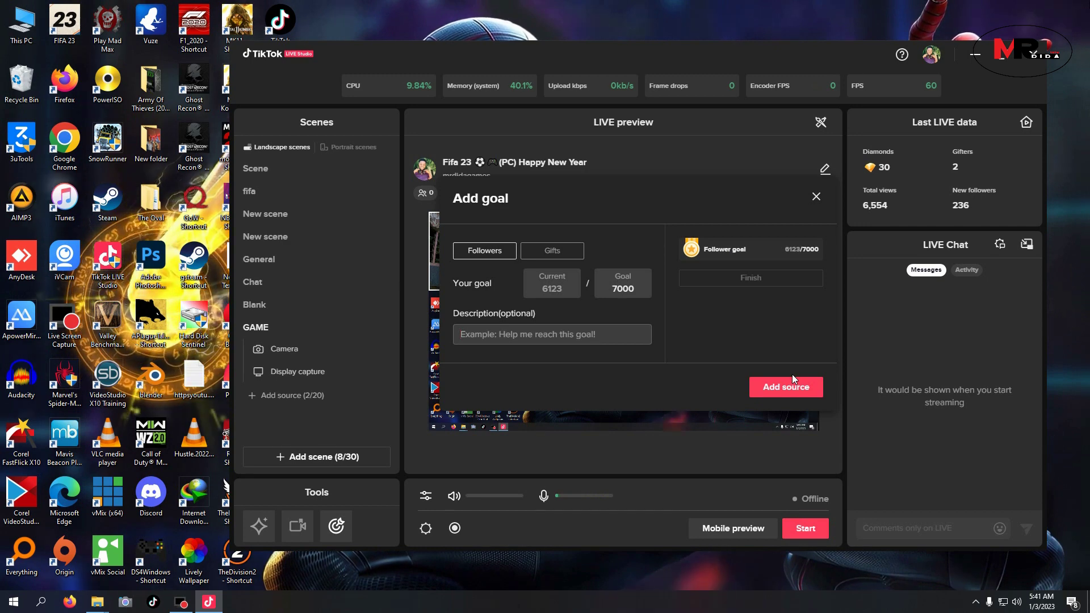
Keep the goal type as Followers, fix the target to 7000, and add it
{"action": "left_click", "coordinate": [574, 250]}
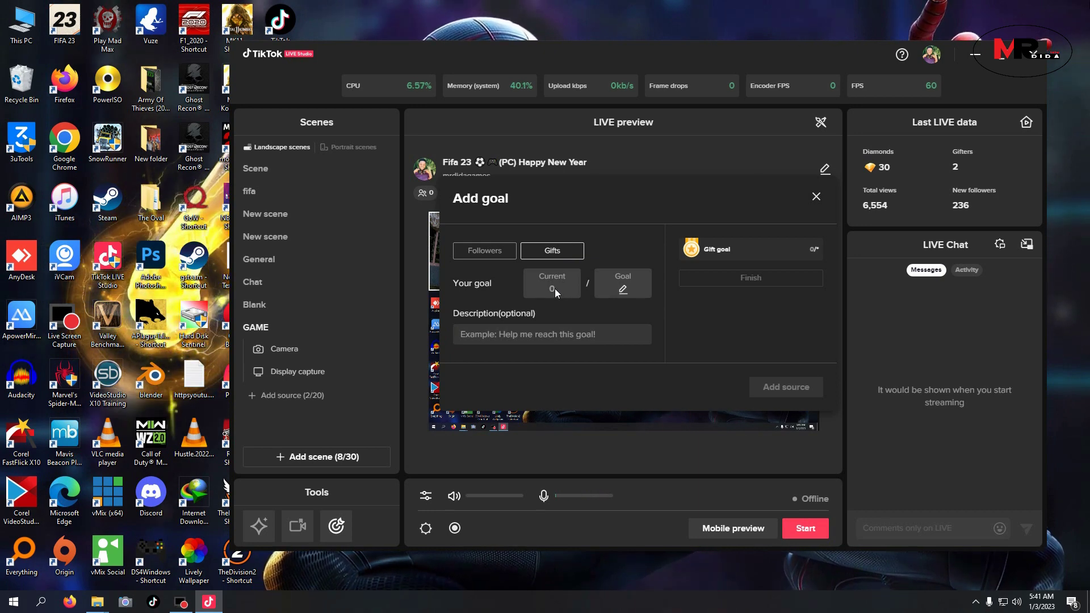
{"action": "left_click", "coordinate": [501, 252]}
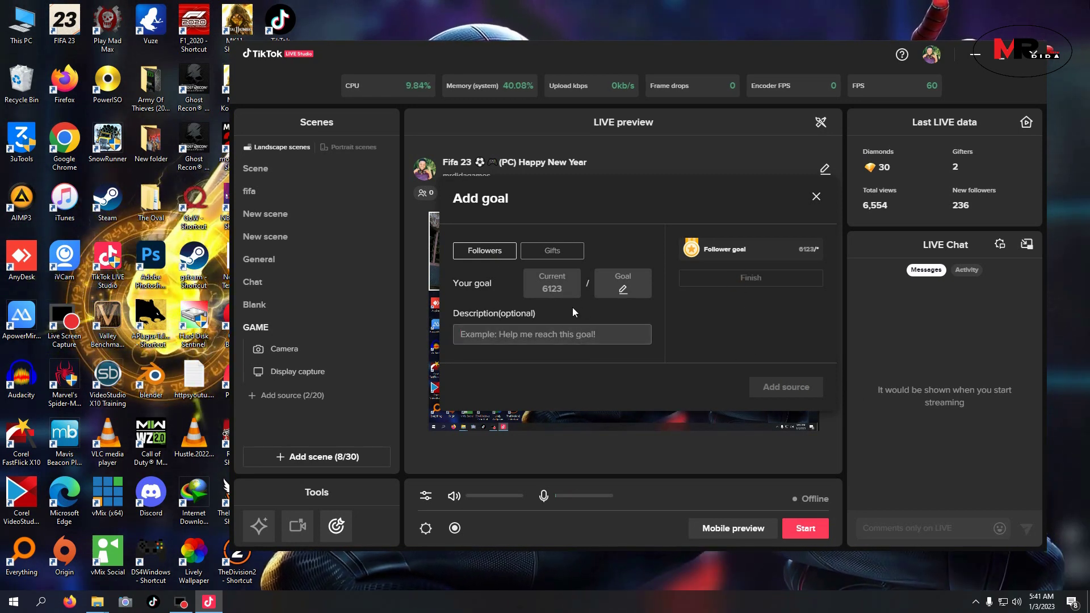
{"action": "left_click", "coordinate": [627, 290]}
{"action": "type", "text": "70000"}
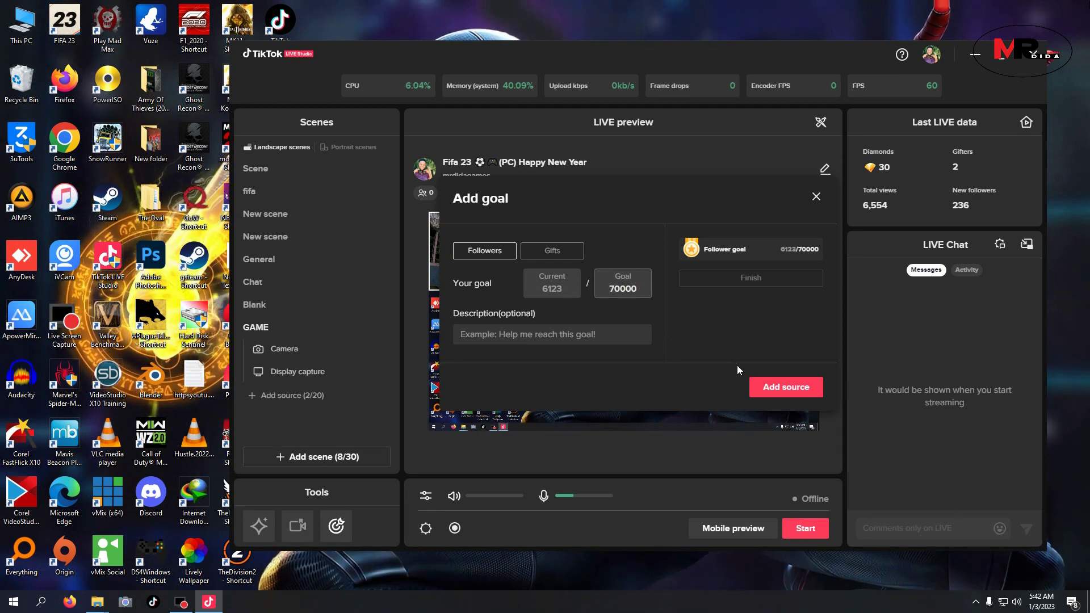
{"action": "key", "text": "BackSpace"}
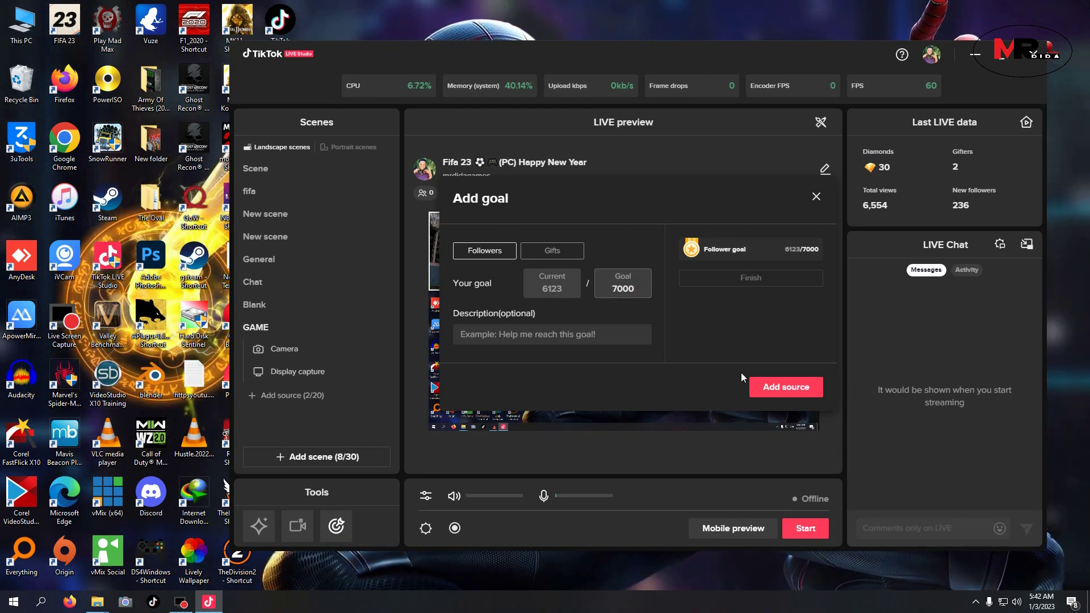
{"action": "left_click", "coordinate": [785, 388]}
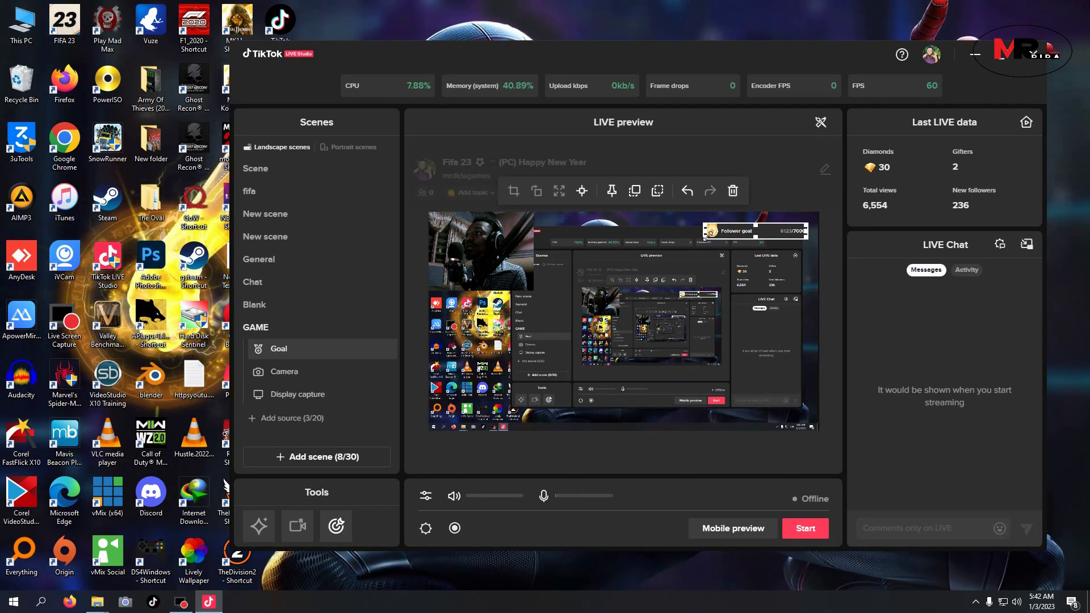
Widen the follower goal leftward and shrink the webcam into the preview's bottom-right corner
{"action": "left_click_drag", "start_coordinate": [704, 237], "coordinate": [679, 240]}
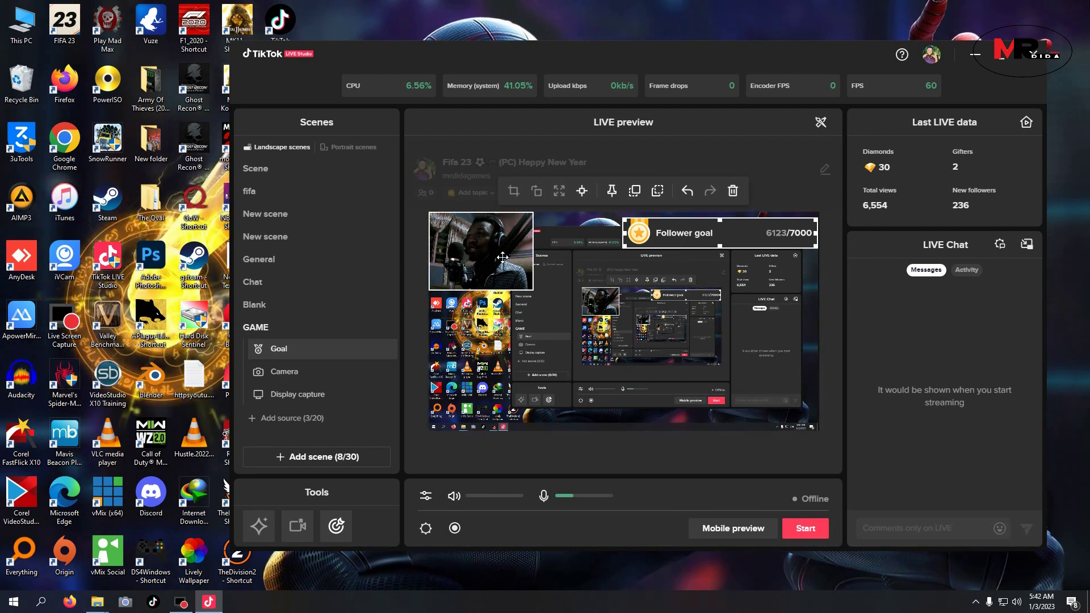
{"action": "left_click_drag", "start_coordinate": [496, 257], "coordinate": [785, 380]}
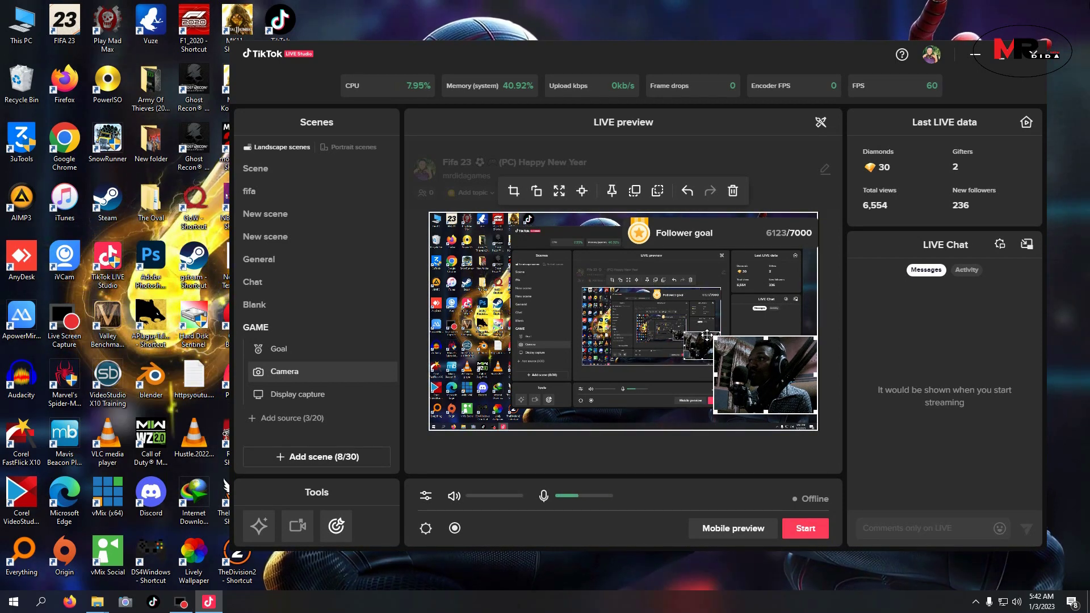
{"action": "left_click_drag", "start_coordinate": [717, 340], "coordinate": [733, 352]}
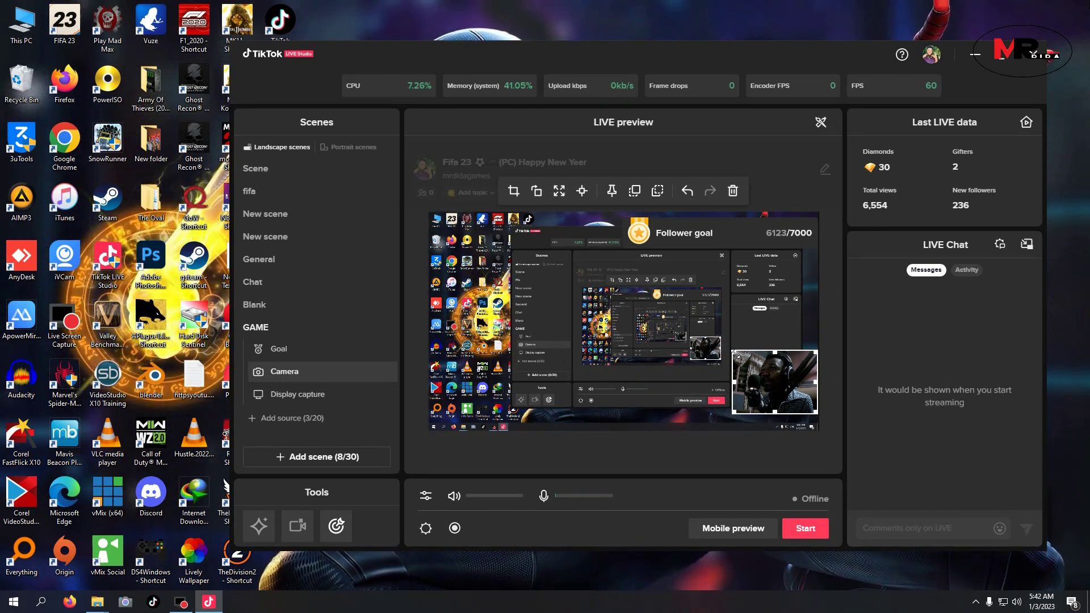
{"action": "left_click", "coordinate": [293, 420]}
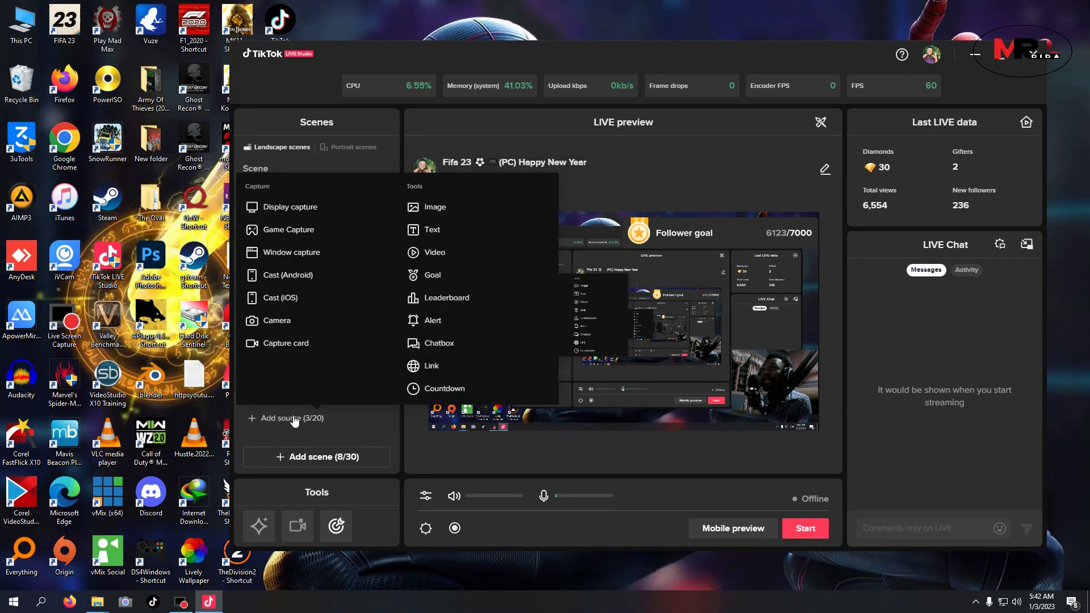
{"action": "left_click", "coordinate": [301, 232]}
{"action": "left_click", "coordinate": [518, 281]}
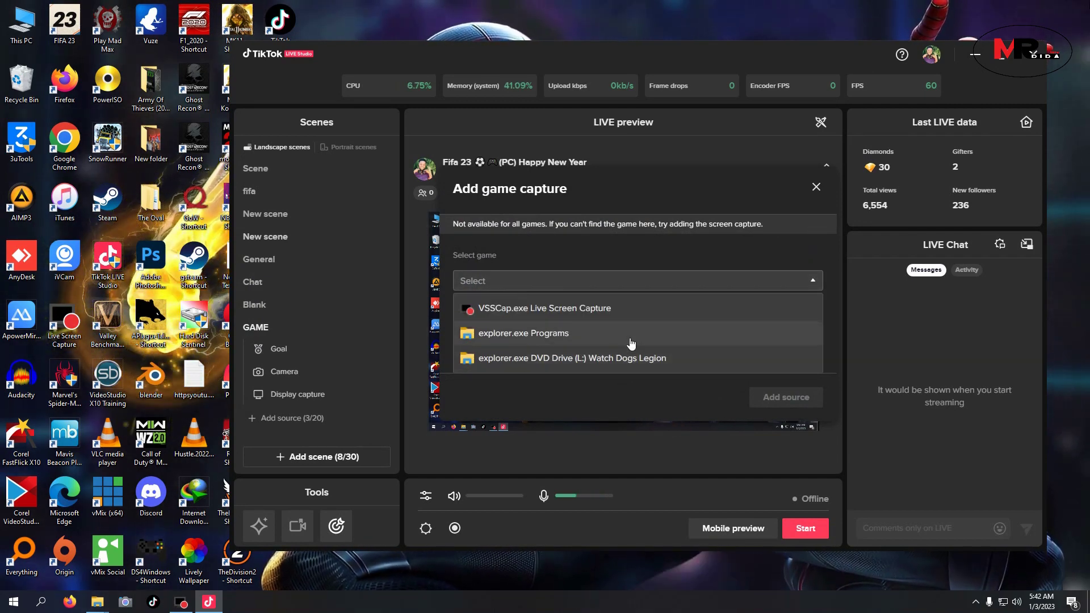
{"action": "left_click", "coordinate": [817, 188]}
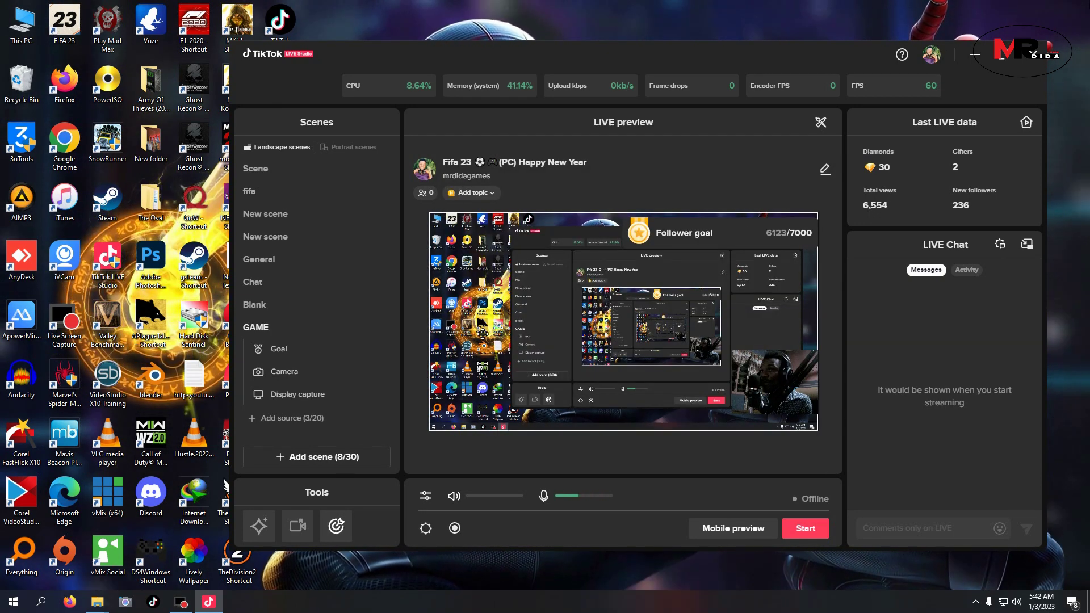
{"action": "left_click", "coordinate": [145, 318]}
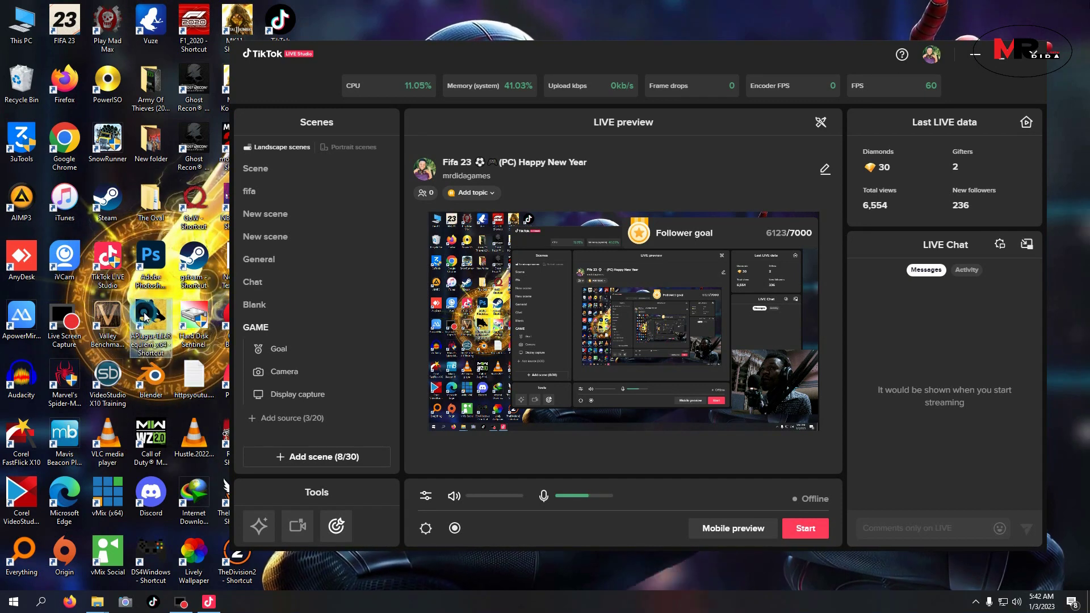
{"action": "double_click", "coordinate": [146, 318]}
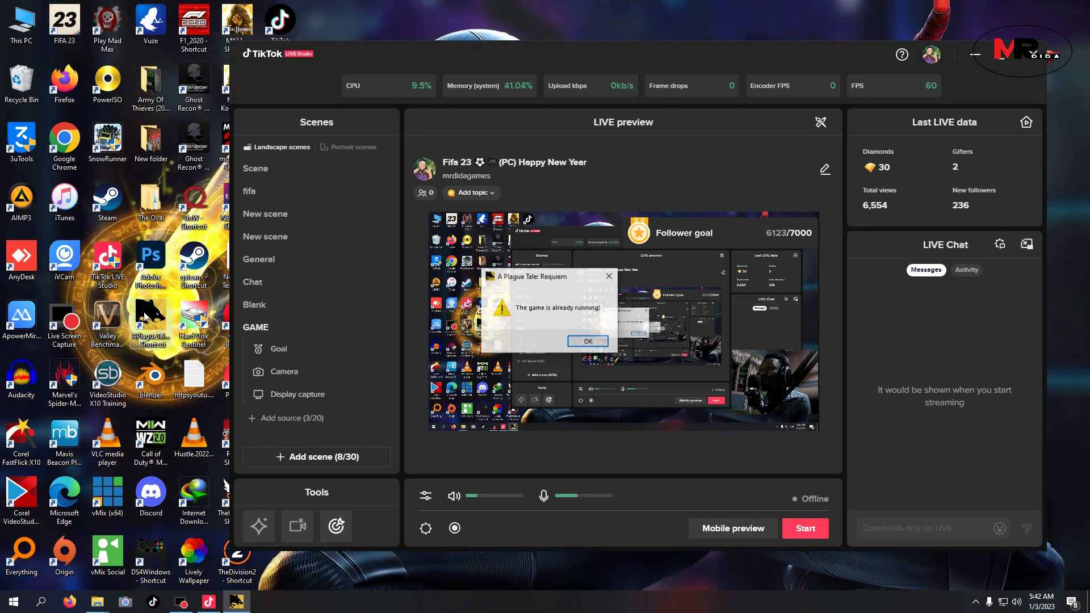
{"action": "left_click", "coordinate": [582, 336]}
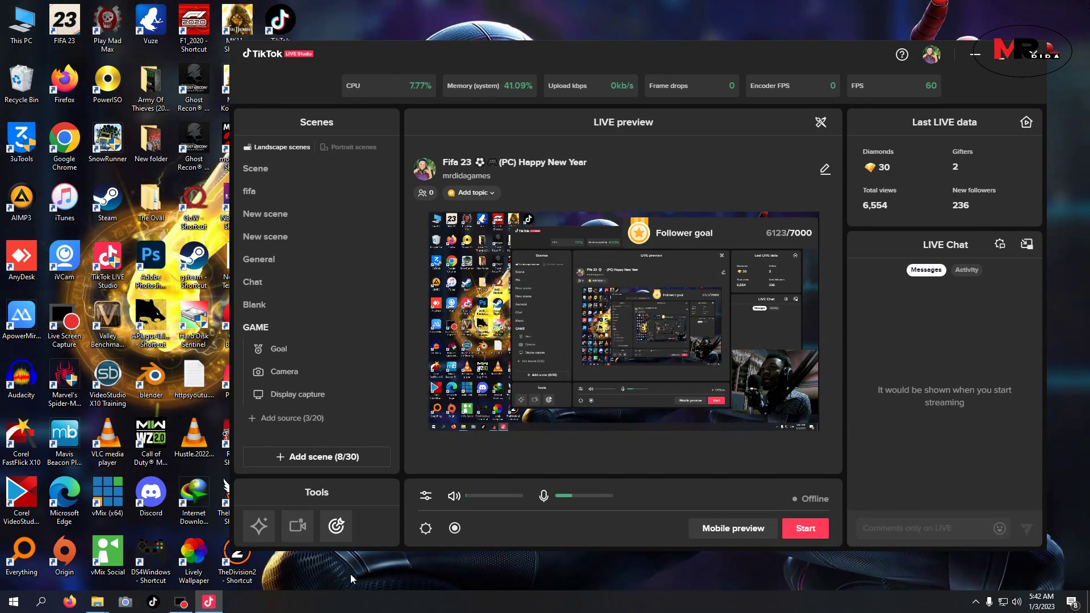
{"action": "double_click", "coordinate": [152, 327]}
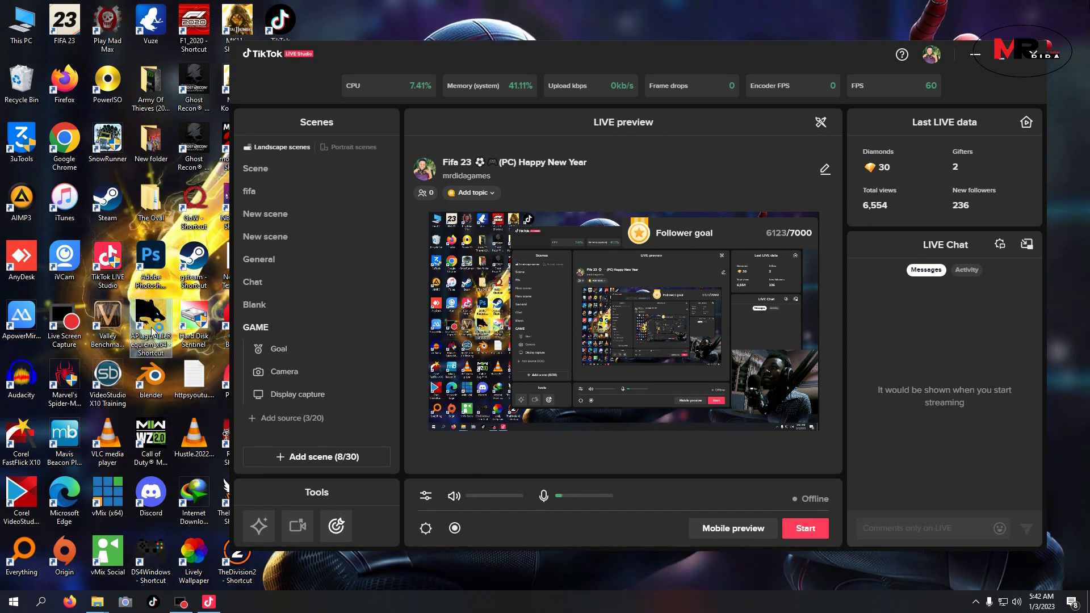
{"action": "left_click", "coordinate": [588, 341]}
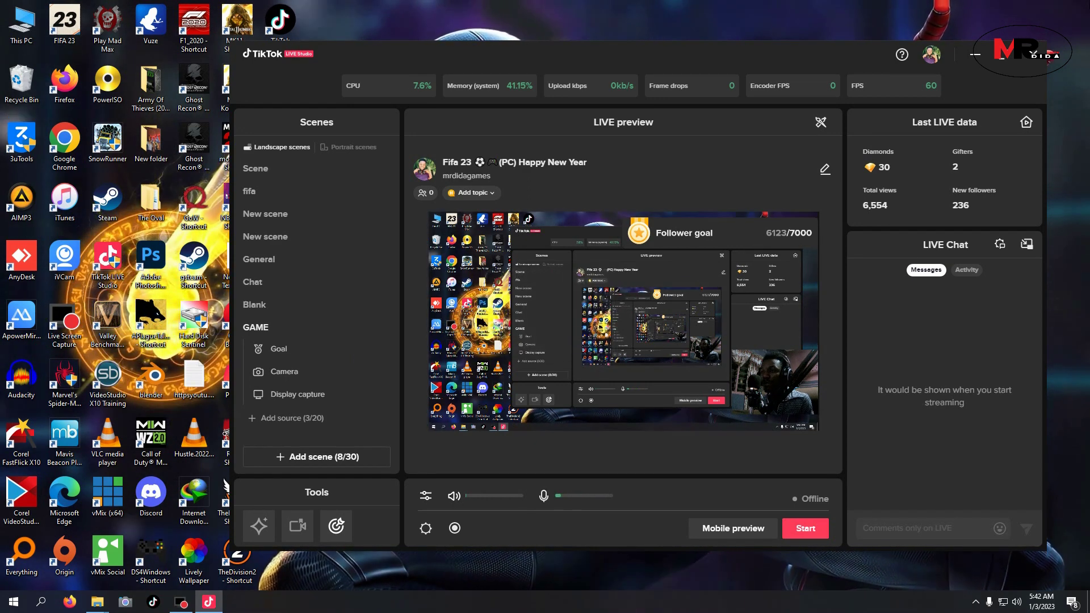
End the stuck APlagueTaleRequiem_x64 background process with Ctrl+Shift+Esc, then close Task Manager
{"action": "key", "text": "ctrl+shift+Escape"}
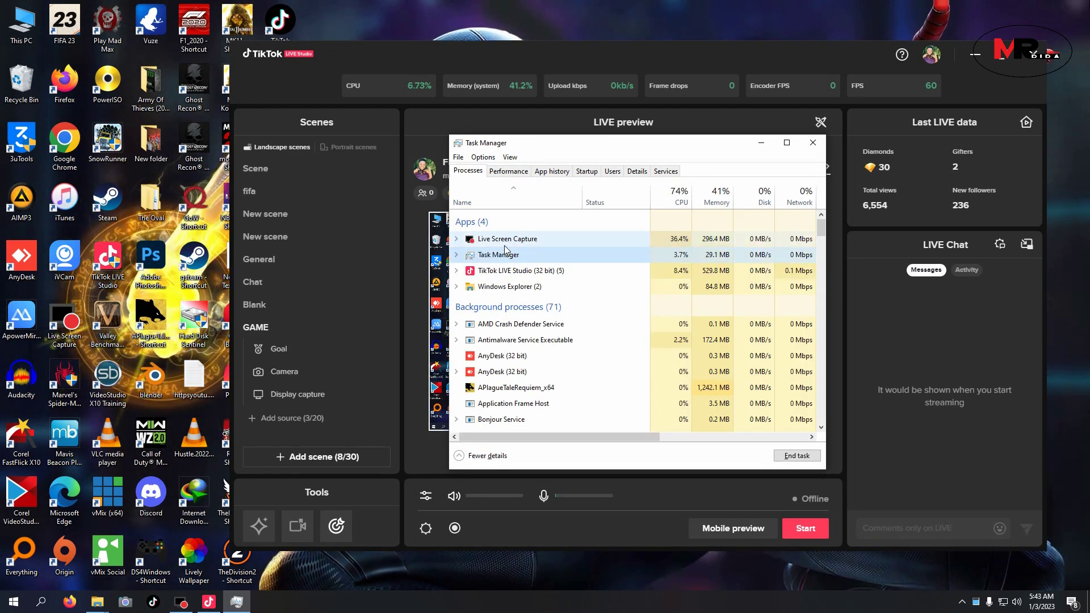
{"action": "left_click", "coordinate": [490, 324]}
{"action": "left_click", "coordinate": [491, 387]}
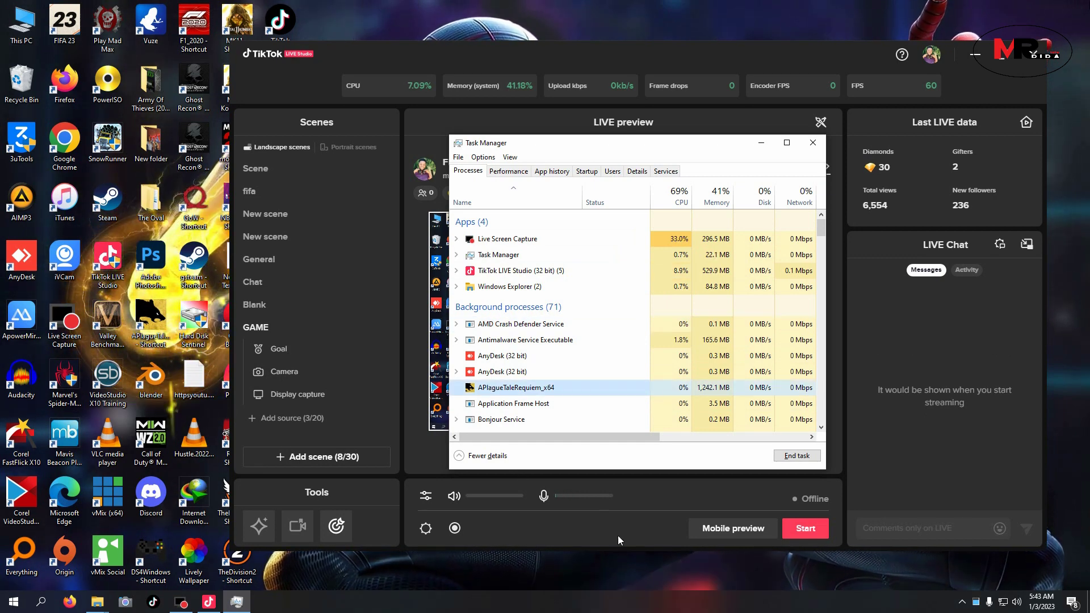
{"action": "left_click", "coordinate": [789, 456]}
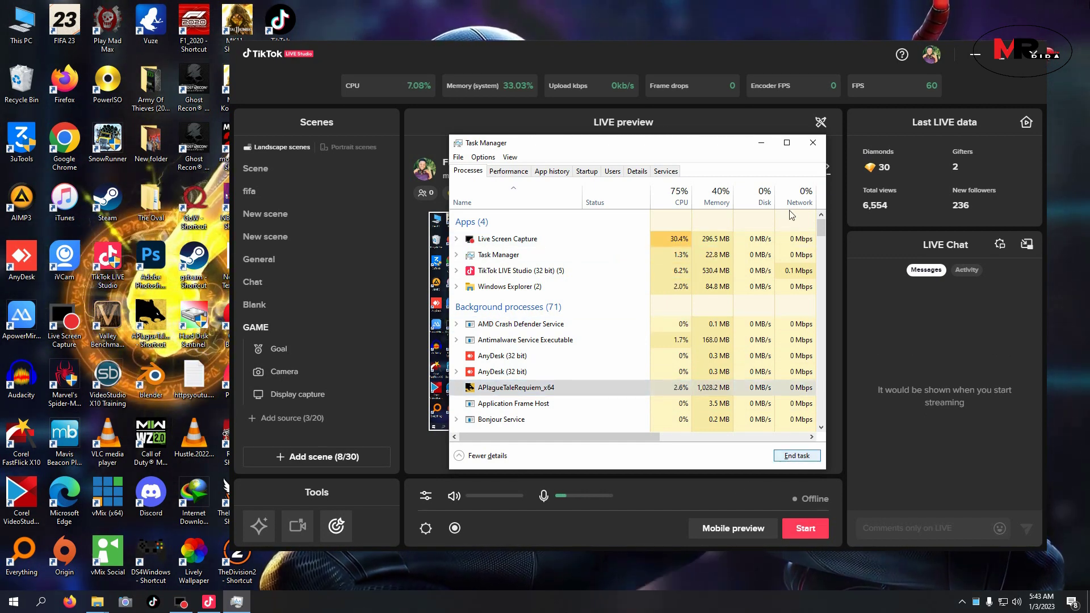
{"action": "left_click", "coordinate": [813, 142]}
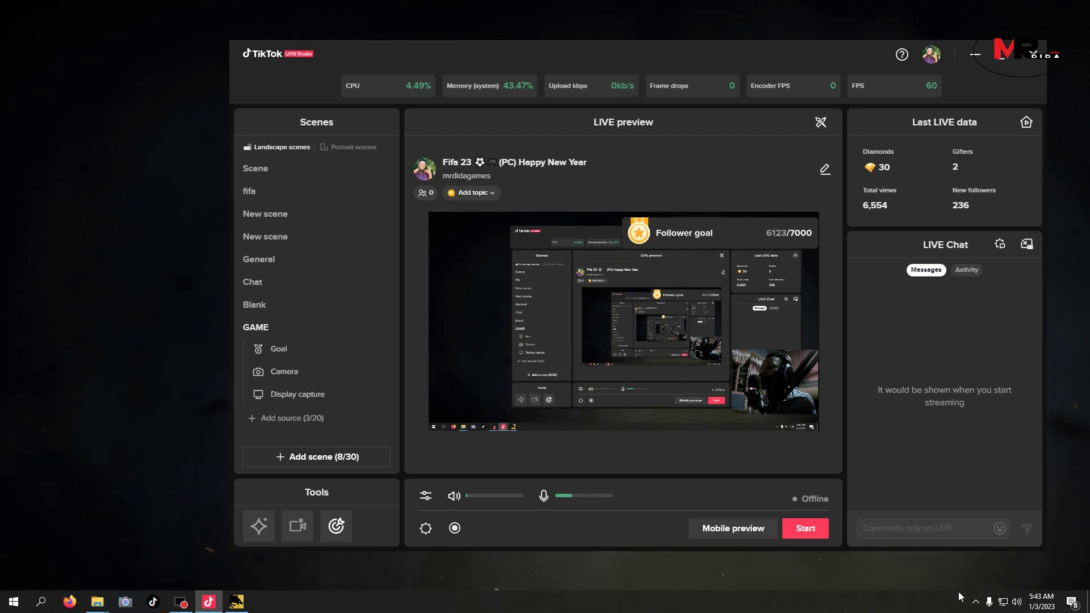
Drag A Plague Tale: Requiem's Volume Mixer slider down to 0, then return to TikTok LIVE Studio
{"action": "right_click", "coordinate": [1019, 601]}
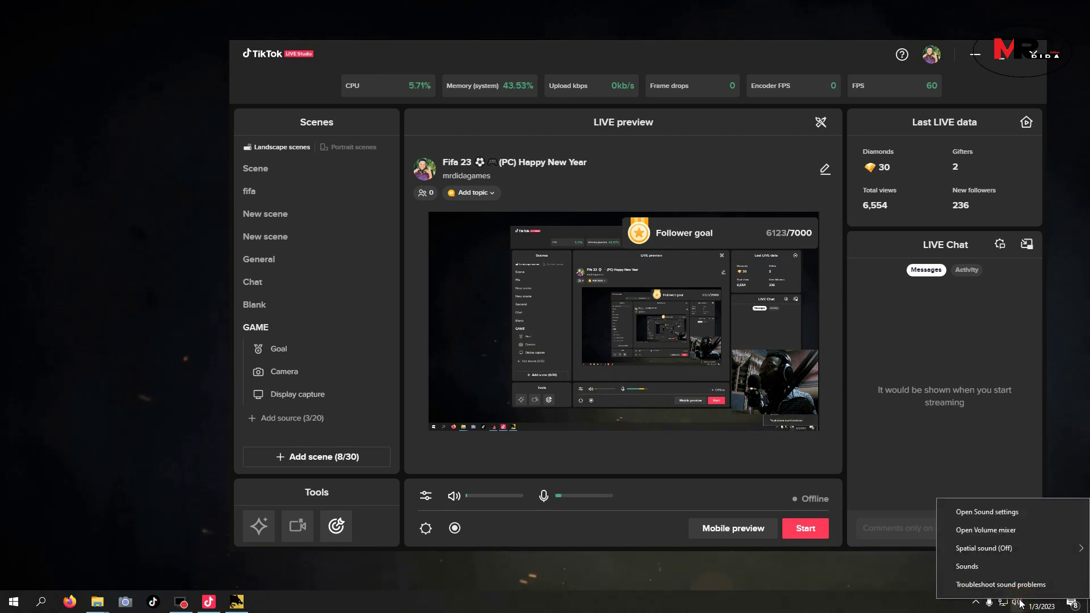
{"action": "left_click", "coordinate": [997, 534]}
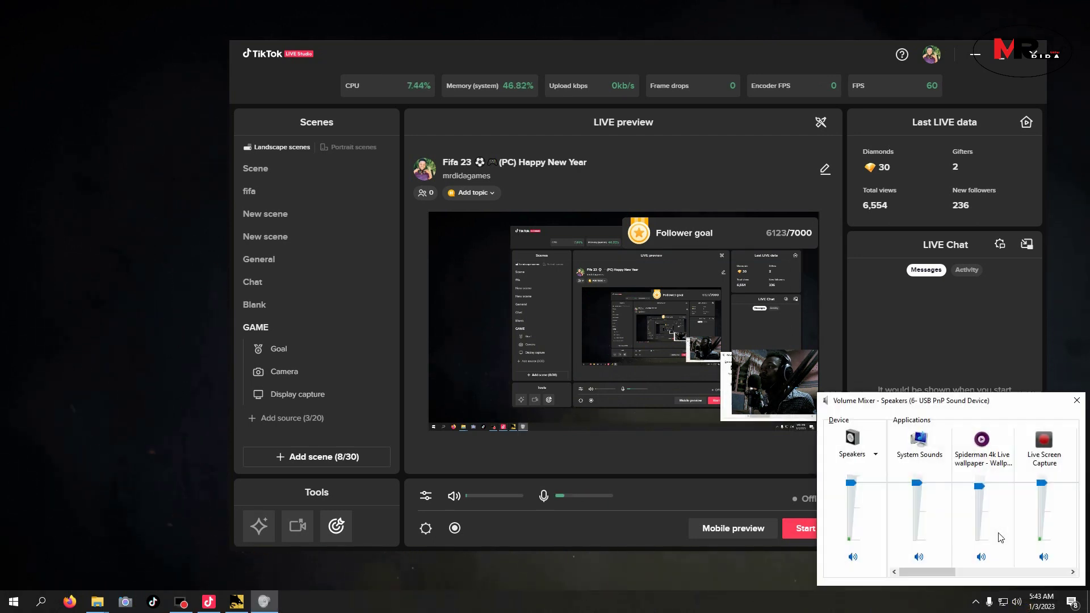
{"action": "left_click_drag", "start_coordinate": [949, 575], "coordinate": [1057, 573]}
{"action": "left_click_drag", "start_coordinate": [1042, 527], "coordinate": [1043, 542]}
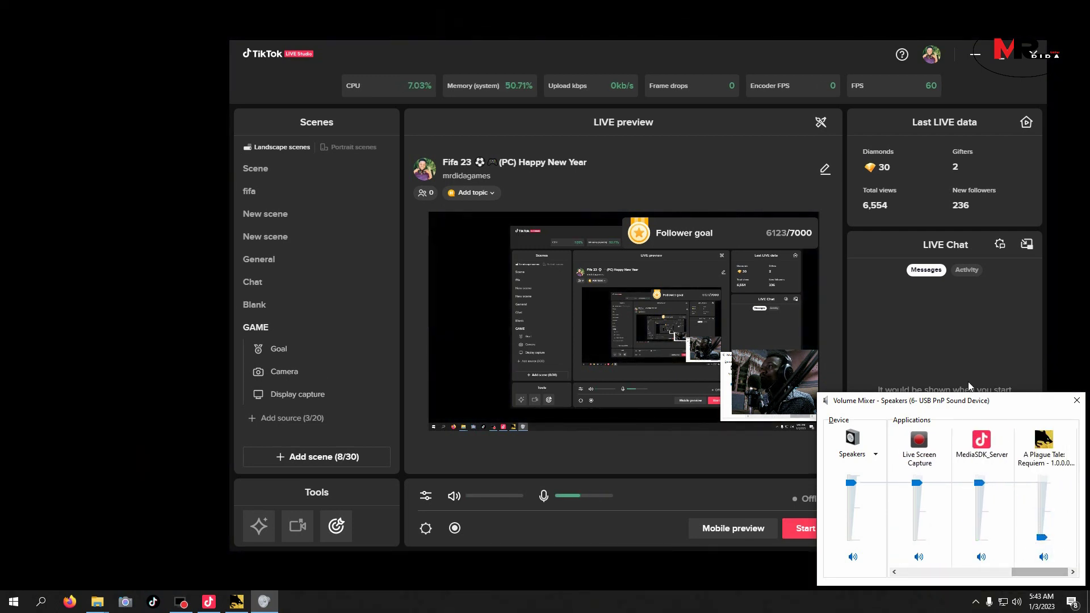
{"action": "left_click", "coordinate": [898, 311]}
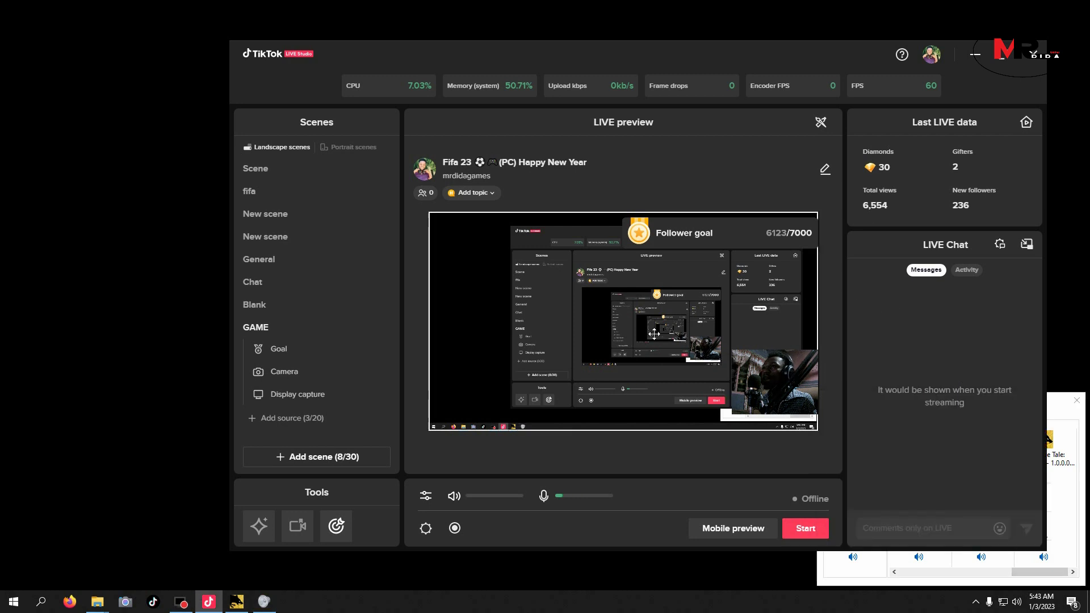
Add a Game Capture source for APlagueTaleRequiem_x64.exe and maximise the studio window
{"action": "left_click", "coordinate": [280, 419]}
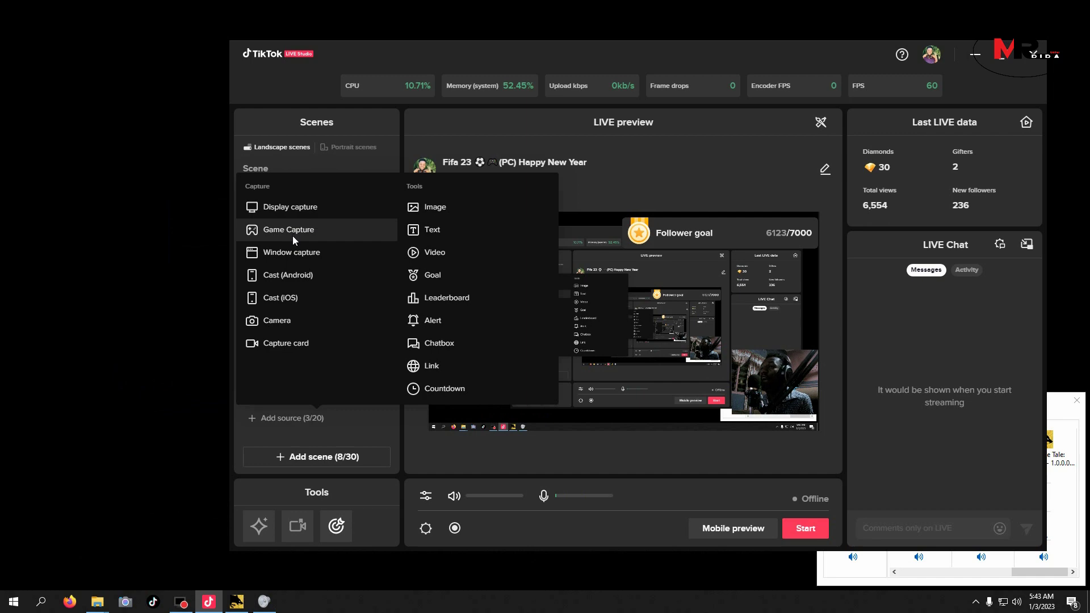
{"action": "left_click", "coordinate": [293, 237]}
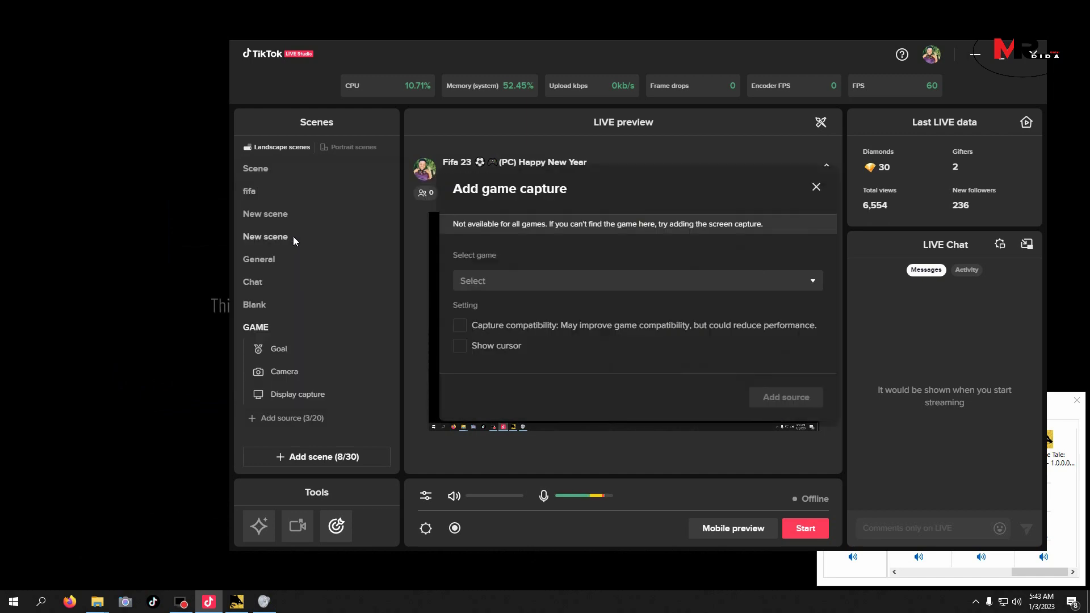
{"action": "left_click", "coordinate": [482, 282]}
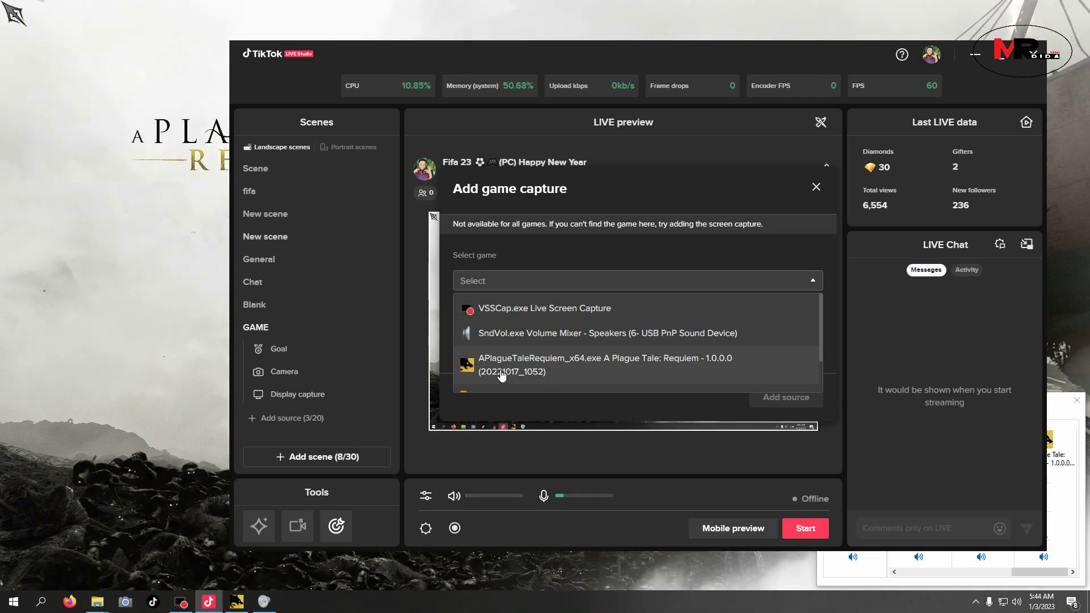
{"action": "double_click", "coordinate": [500, 372]}
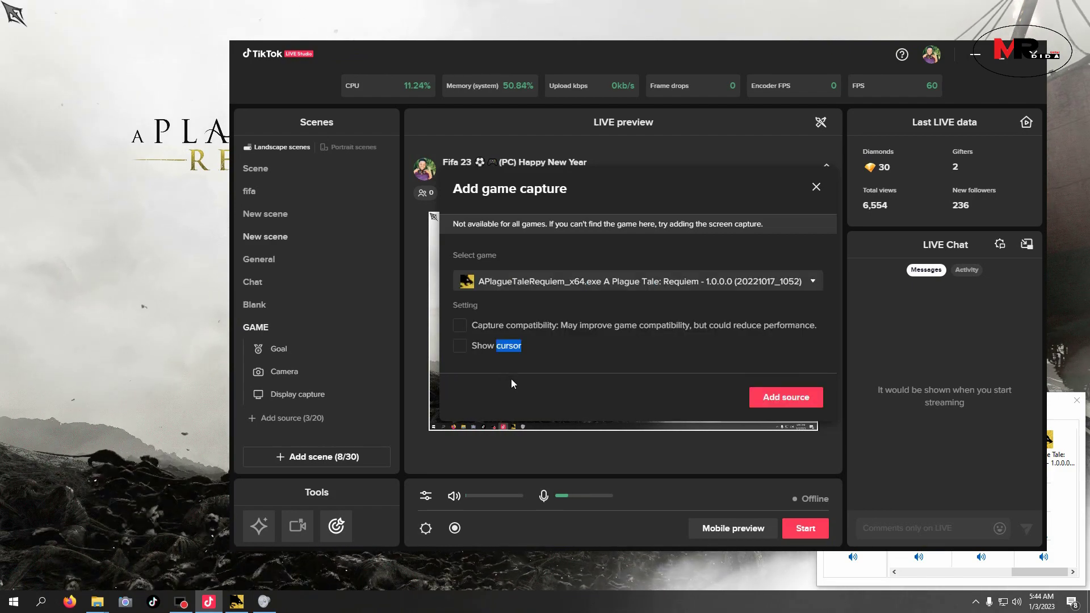
{"action": "left_click", "coordinate": [788, 400]}
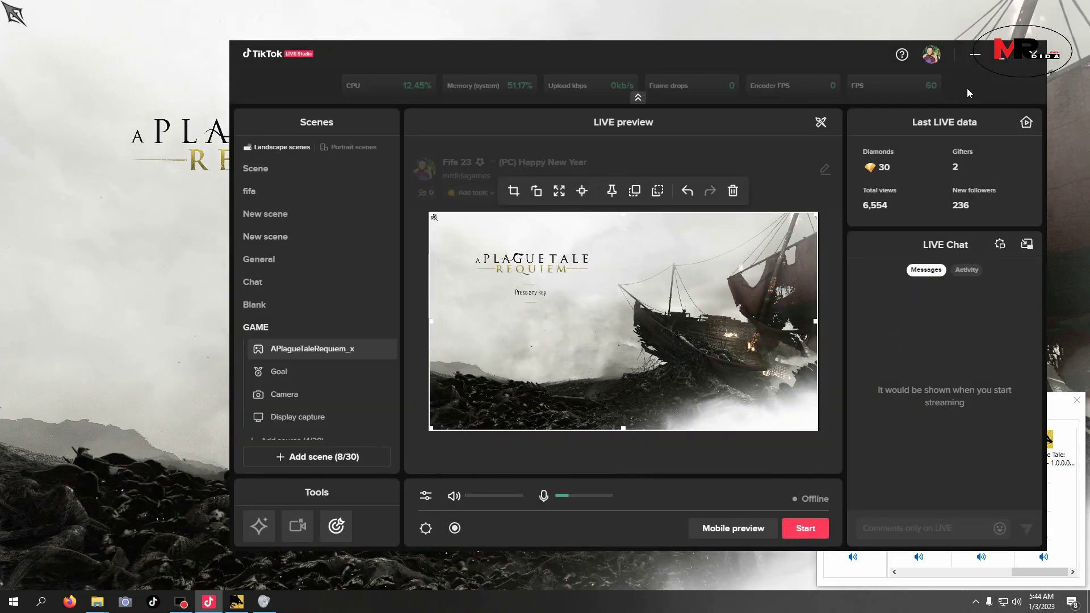
{"action": "left_click", "coordinate": [1001, 55]}
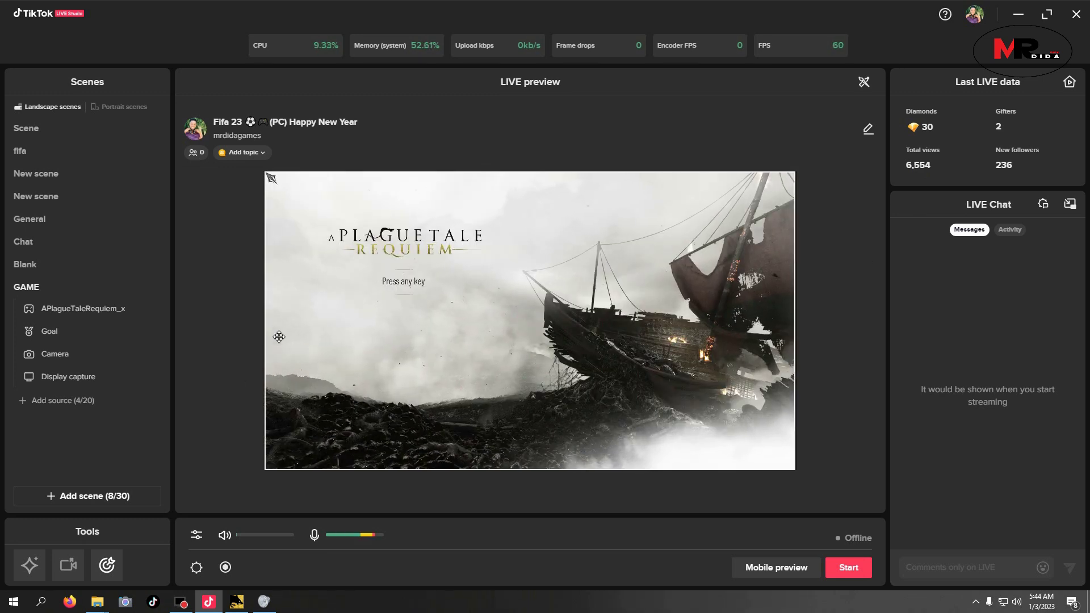
{"action": "mouse_move", "coordinate": [88, 307]}
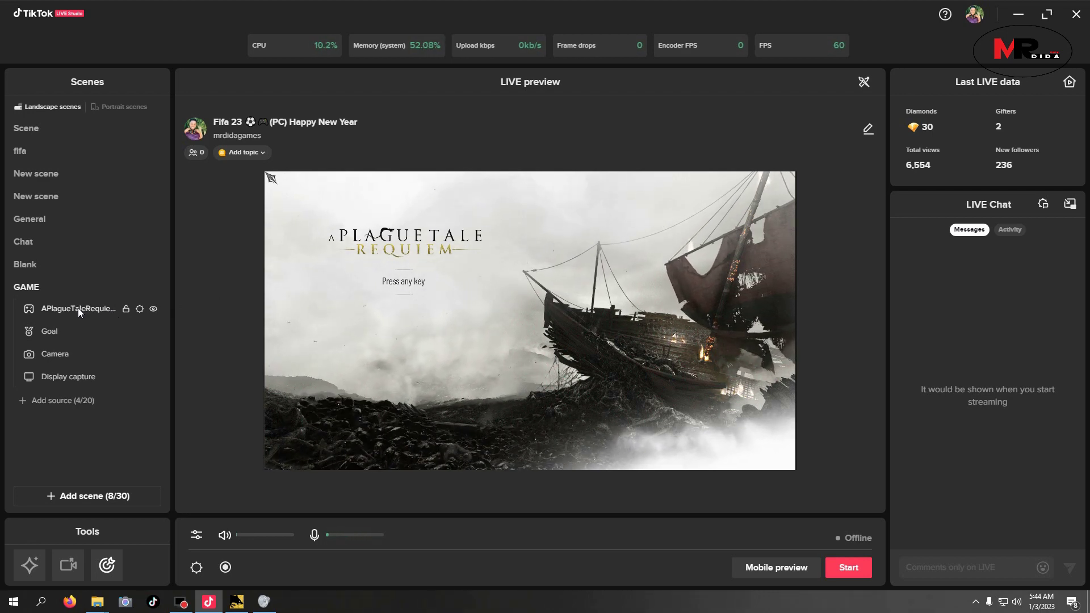
Move Display capture below the game capture source and shrink the Follower goal into the top-right corner
{"action": "left_click_drag", "start_coordinate": [79, 309], "coordinate": [78, 385]}
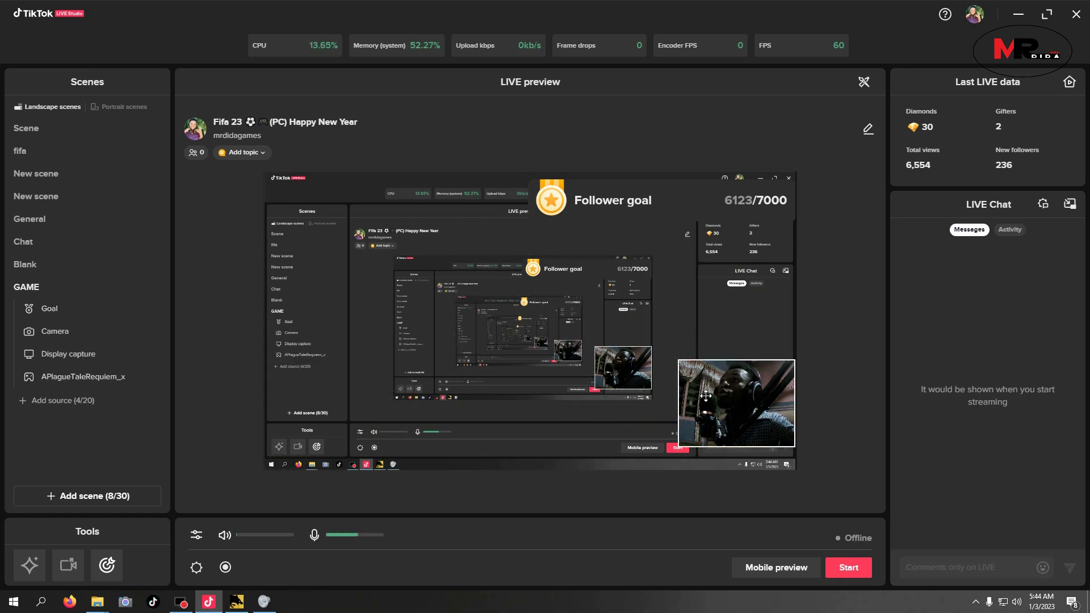
{"action": "left_click_drag", "start_coordinate": [66, 357], "coordinate": [66, 380]}
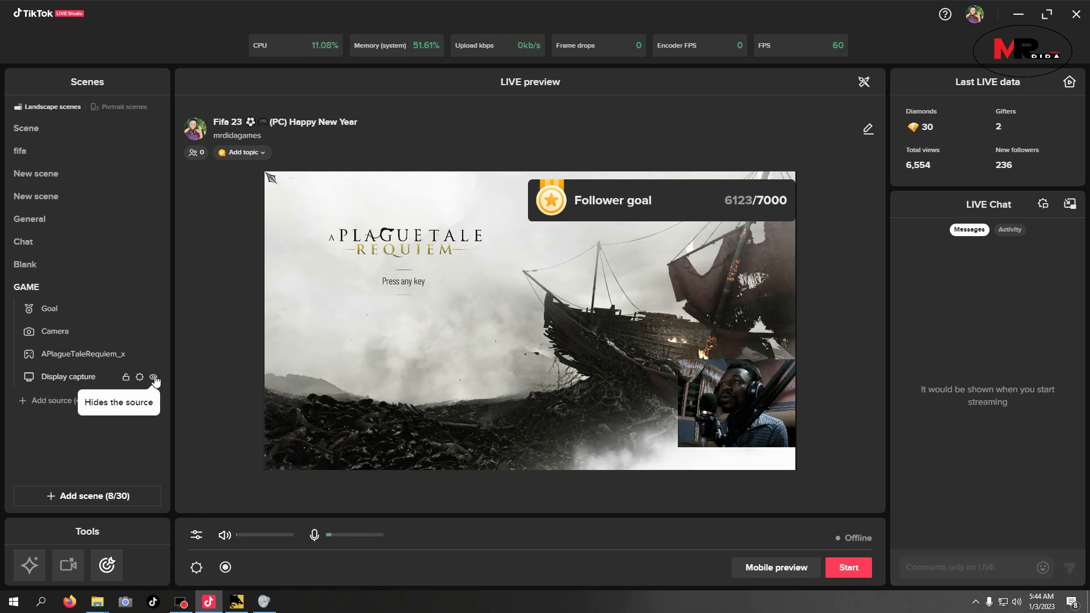
{"action": "left_click", "coordinate": [520, 189]}
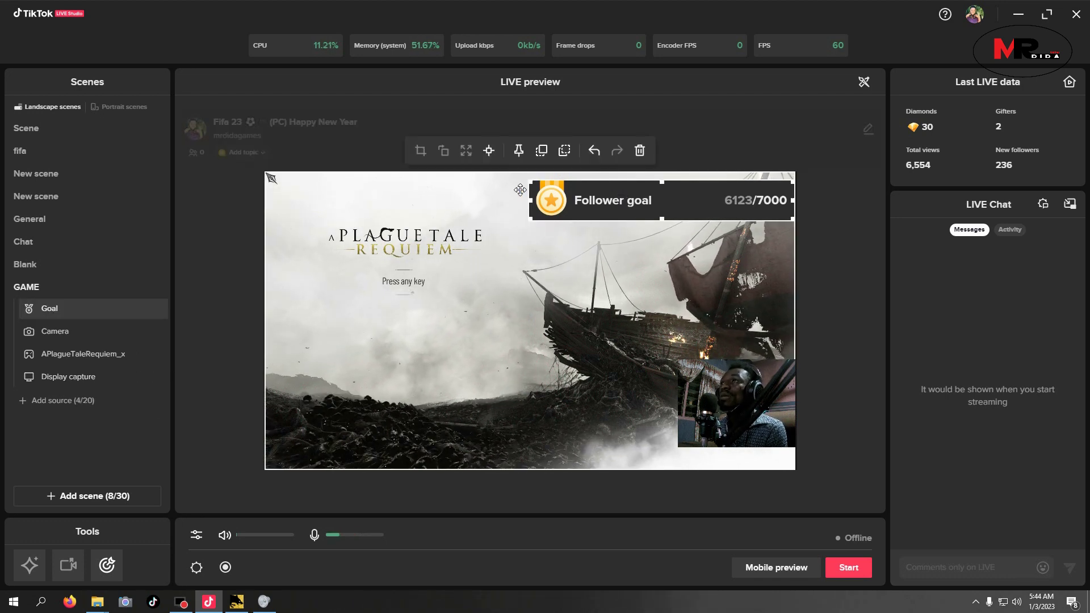
{"action": "left_click_drag", "start_coordinate": [530, 179], "coordinate": [640, 199]}
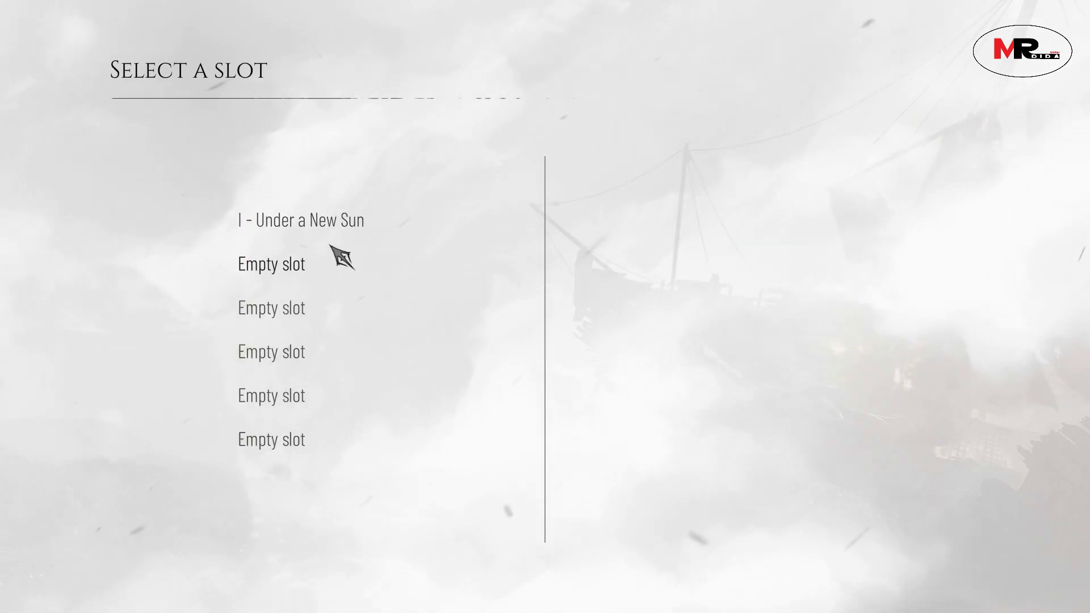
Pick the 'I - Under a New Sun' save slot in the game, then Alt+Tab back to TikTok LIVE Studio
{"action": "left_click", "coordinate": [340, 231]}
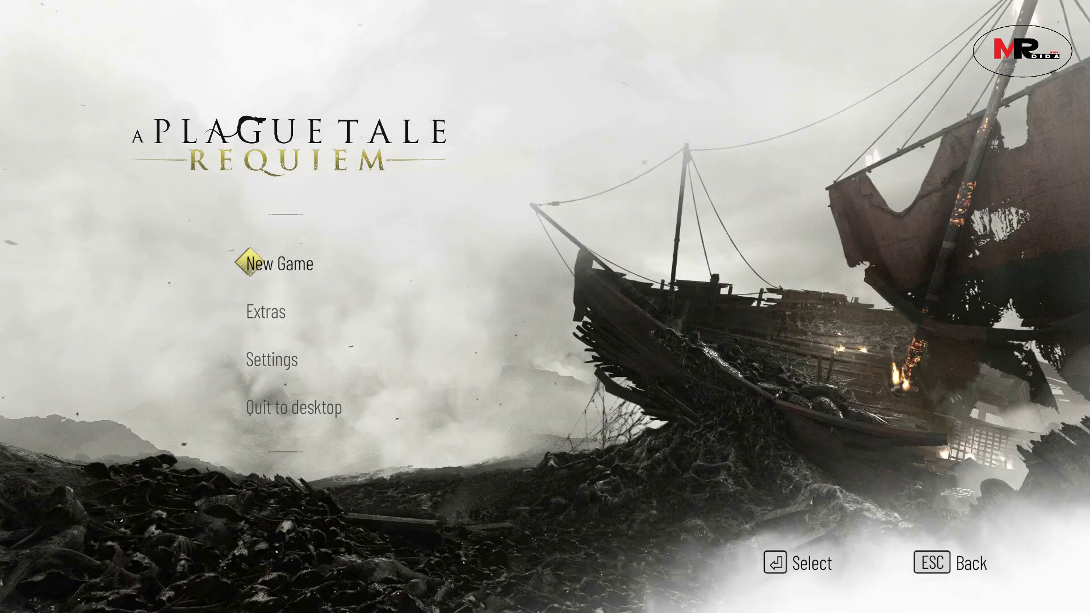
{"action": "key", "text": "alt+Tab"}
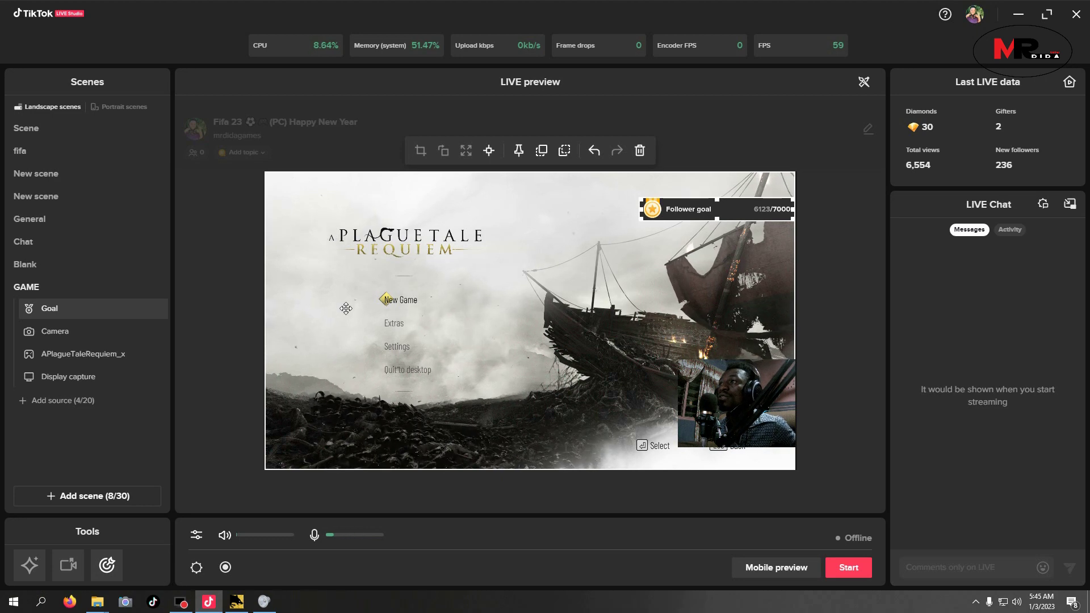
Nudge the webcam overlay slightly up-left and add the 'dida logo TV none' image source
{"action": "left_click_drag", "start_coordinate": [747, 408], "coordinate": [740, 404]}
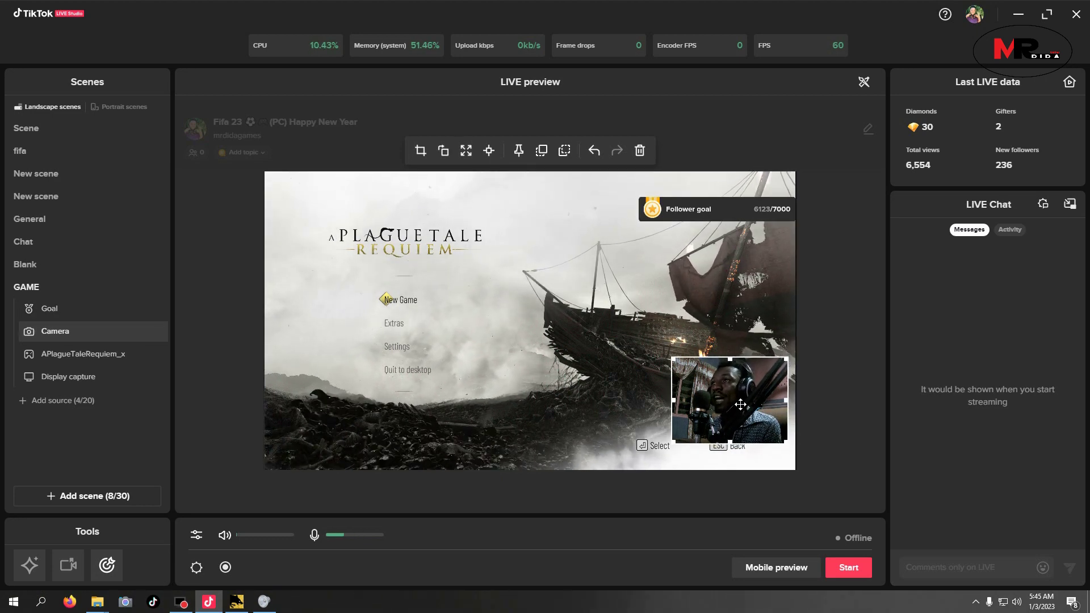
{"action": "left_click", "coordinate": [83, 402]}
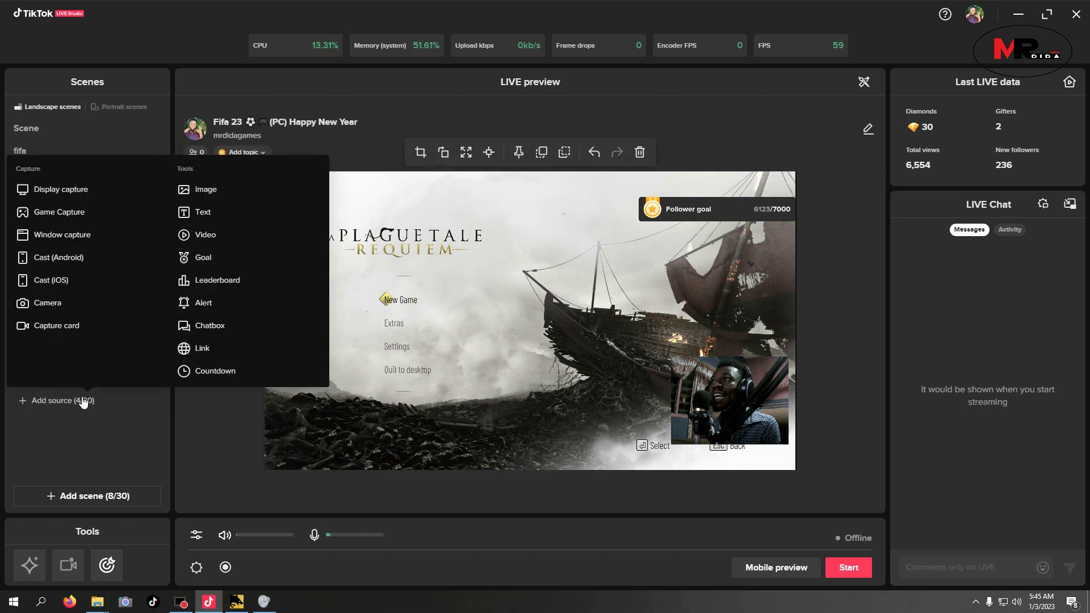
{"action": "left_click", "coordinate": [210, 191]}
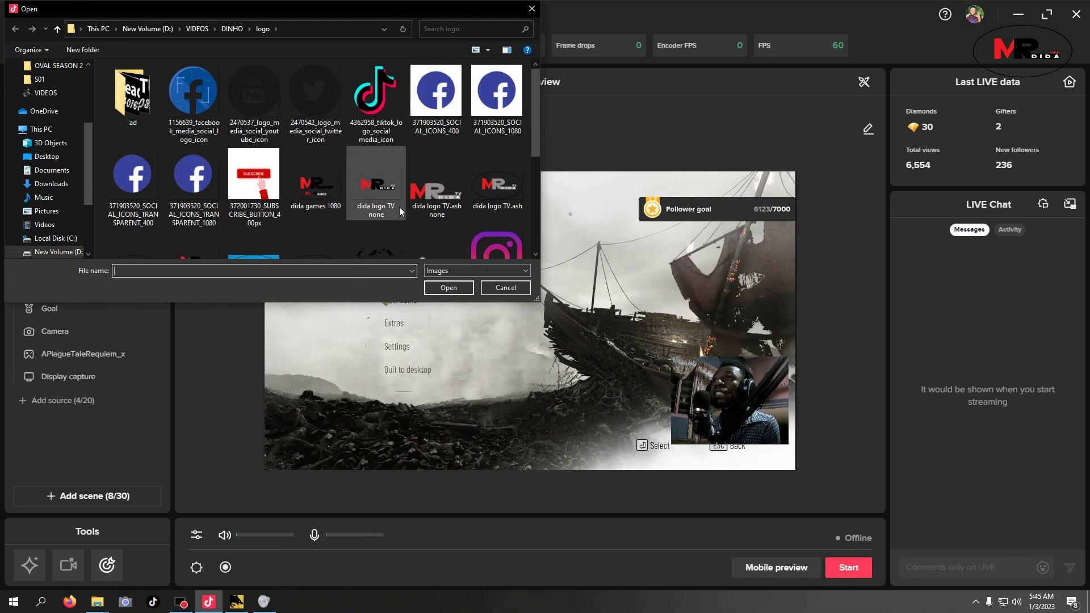
{"action": "left_click", "coordinate": [385, 190]}
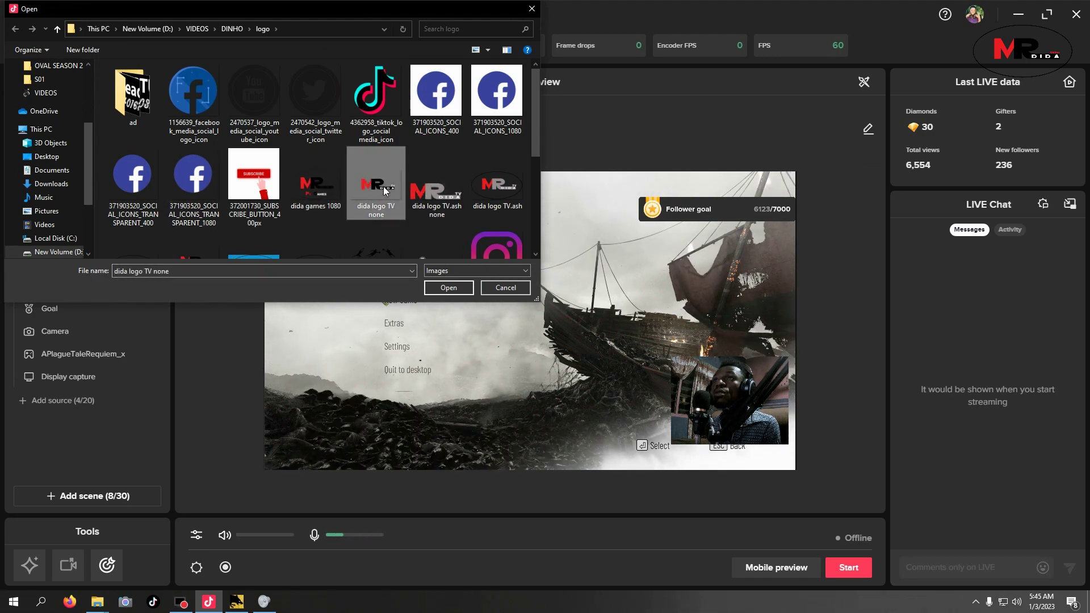
{"action": "double_click", "coordinate": [384, 190]}
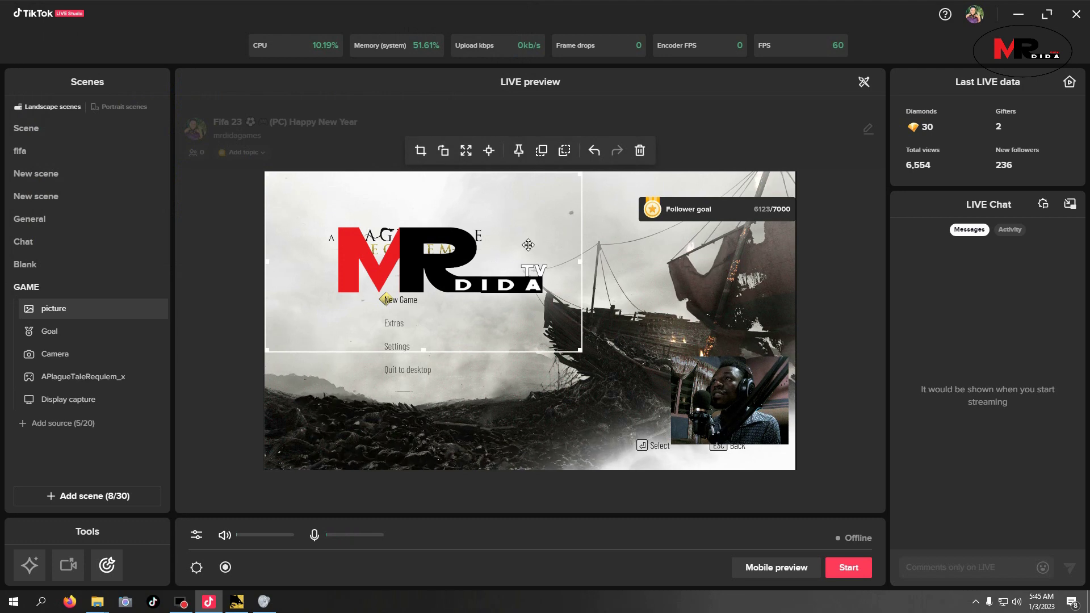
Shrink the MR DIDA logo and place it in the preview's top-left corner
{"action": "left_click", "coordinate": [296, 206]}
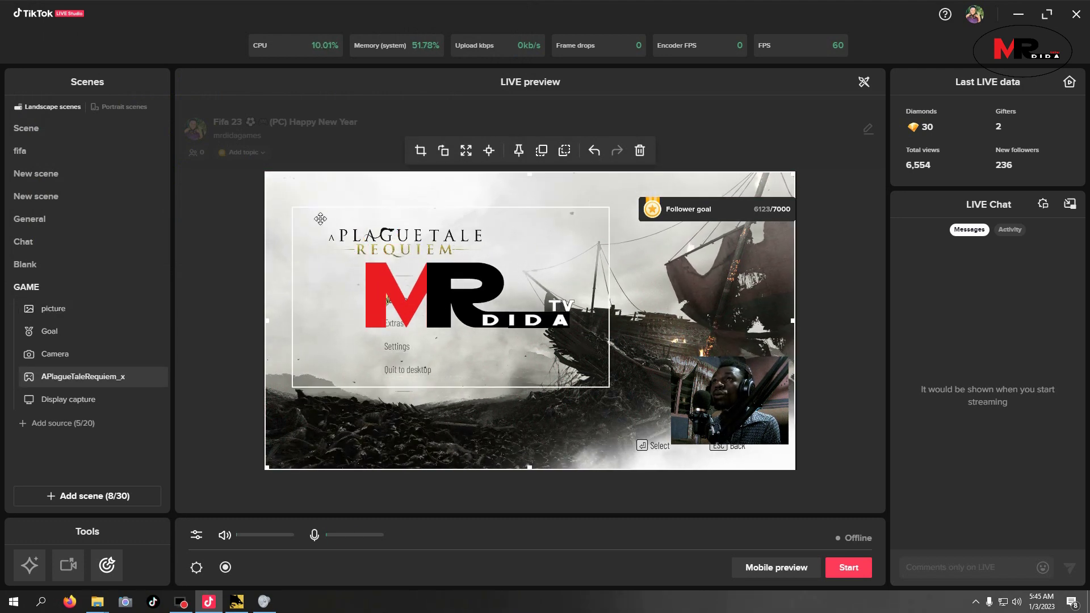
{"action": "left_click_drag", "start_coordinate": [294, 207], "coordinate": [503, 327]}
{"action": "left_click_drag", "start_coordinate": [543, 358], "coordinate": [323, 212]}
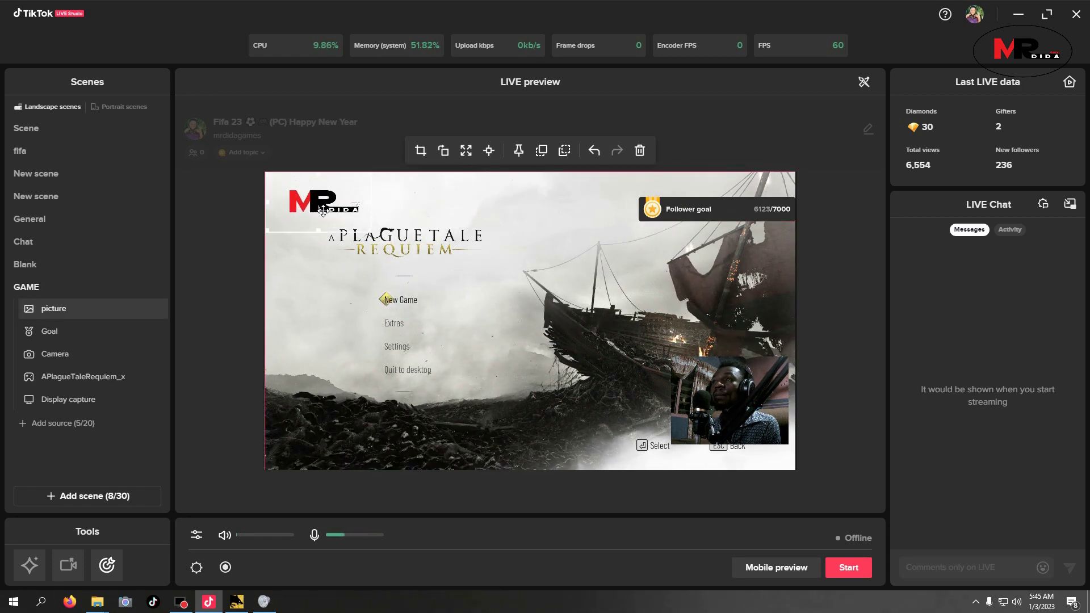
Add the pngwing.com Subscribe picture as a new image source
{"action": "left_click", "coordinate": [95, 425]}
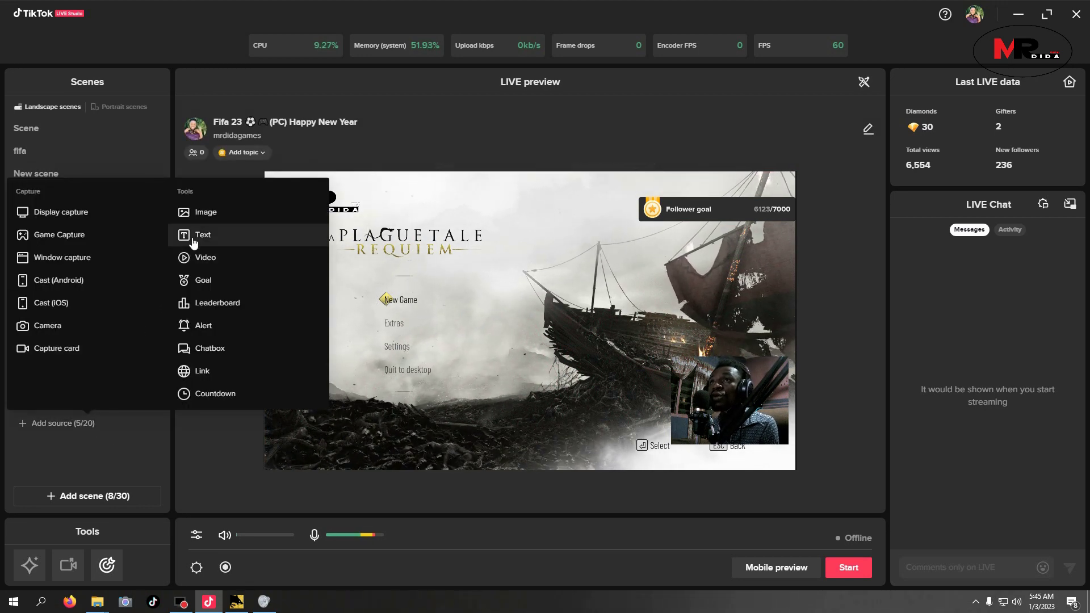
{"action": "left_click", "coordinate": [194, 217]}
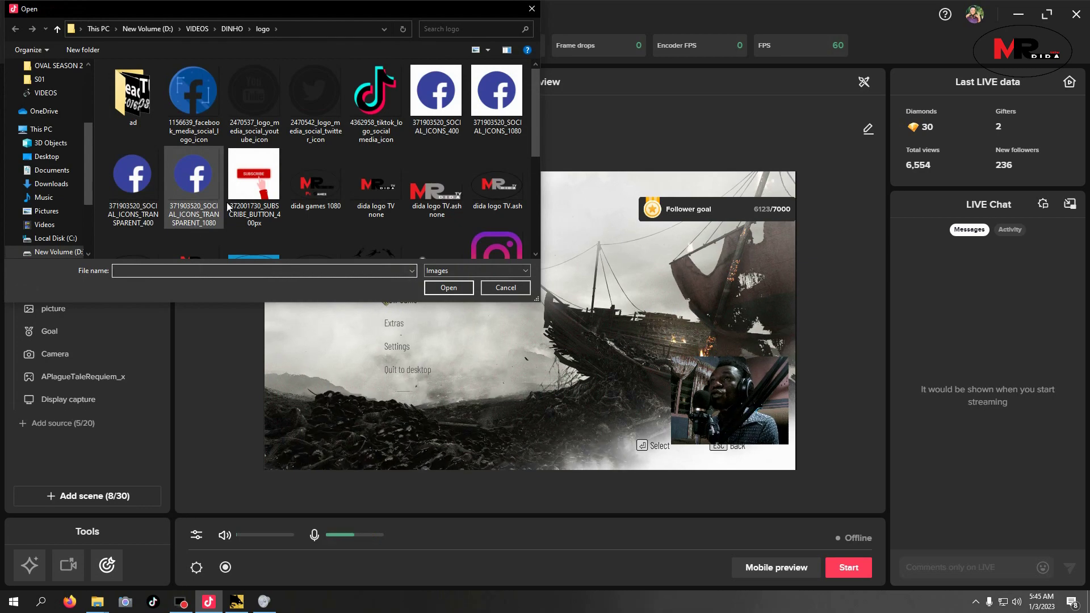
{"action": "scroll", "coordinate": [237, 205], "scroll_direction": "down", "scroll_amount": 3}
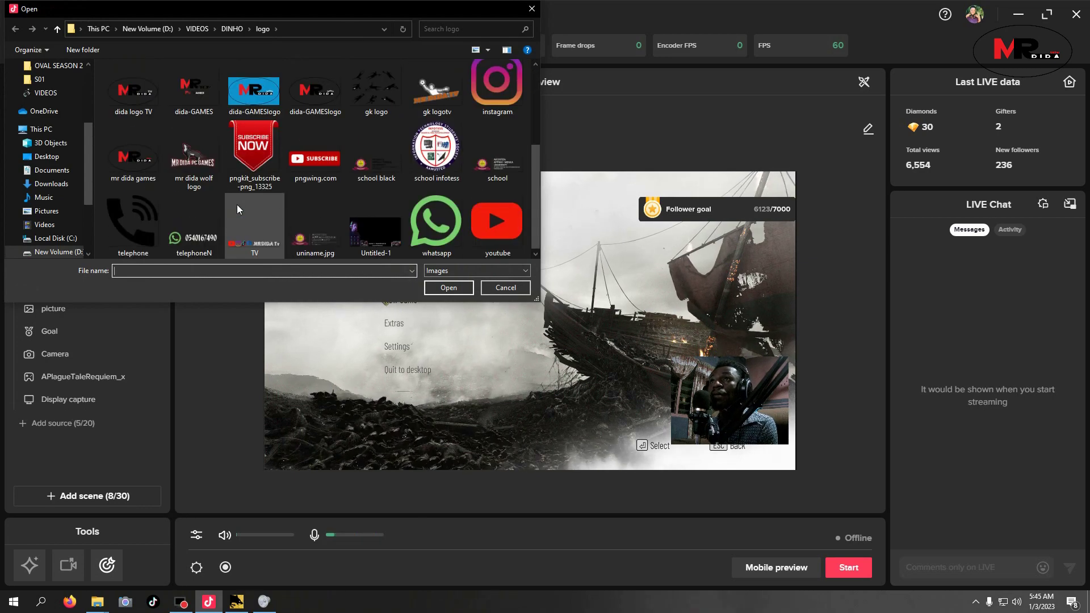
{"action": "left_click", "coordinate": [310, 161]}
{"action": "double_click", "coordinate": [310, 162]}
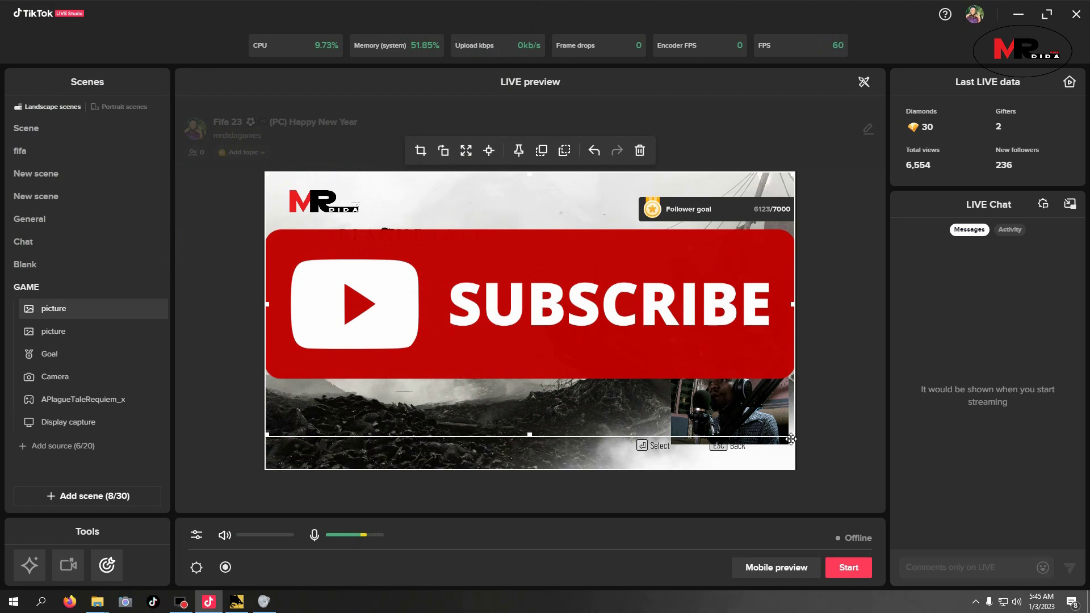
Shrink the Subscribe banner and position it in the preview's bottom-left corner
{"action": "left_click_drag", "start_coordinate": [784, 431], "coordinate": [716, 386]}
{"action": "left_click_drag", "start_coordinate": [755, 428], "coordinate": [406, 239]}
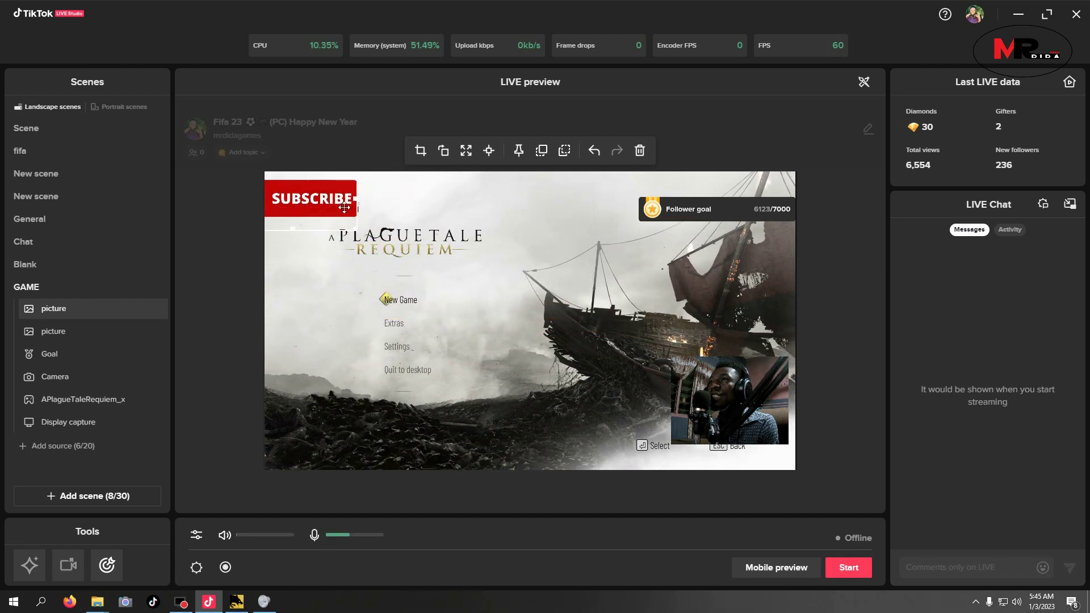
{"action": "left_click_drag", "start_coordinate": [351, 210], "coordinate": [425, 434]}
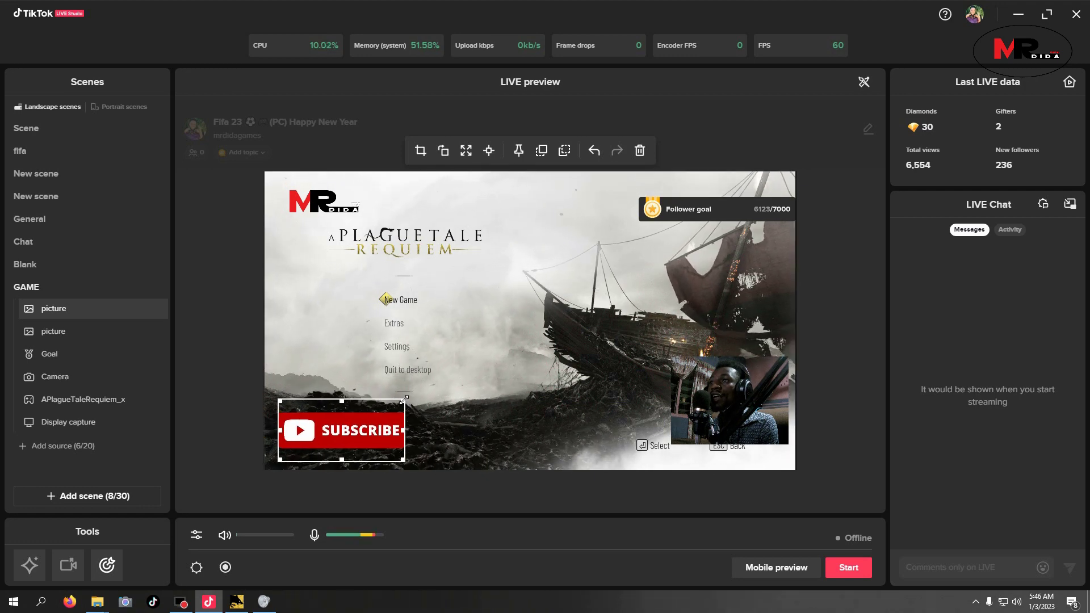
{"action": "left_click_drag", "start_coordinate": [384, 415], "coordinate": [341, 439]}
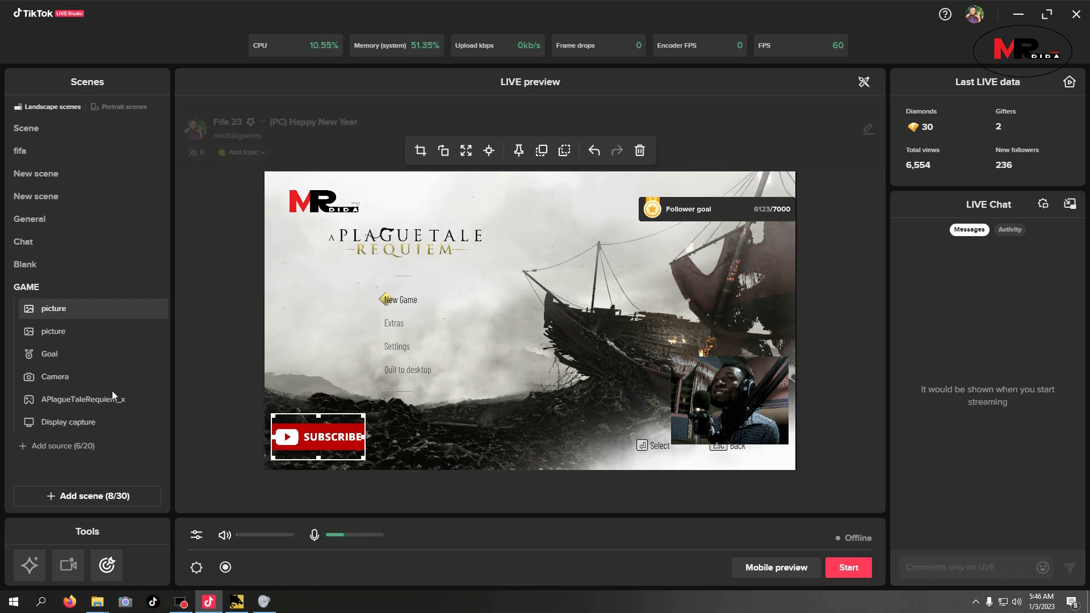
Add an Alert source showing the Followers preview to the GAME scene
{"action": "left_click", "coordinate": [75, 447]}
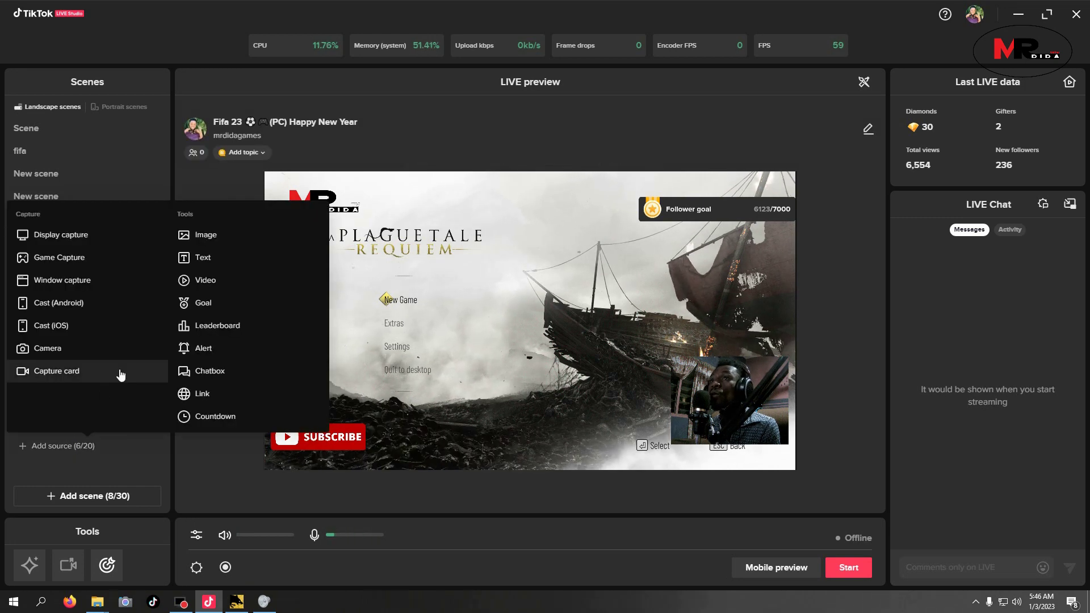
{"action": "left_click", "coordinate": [183, 348]}
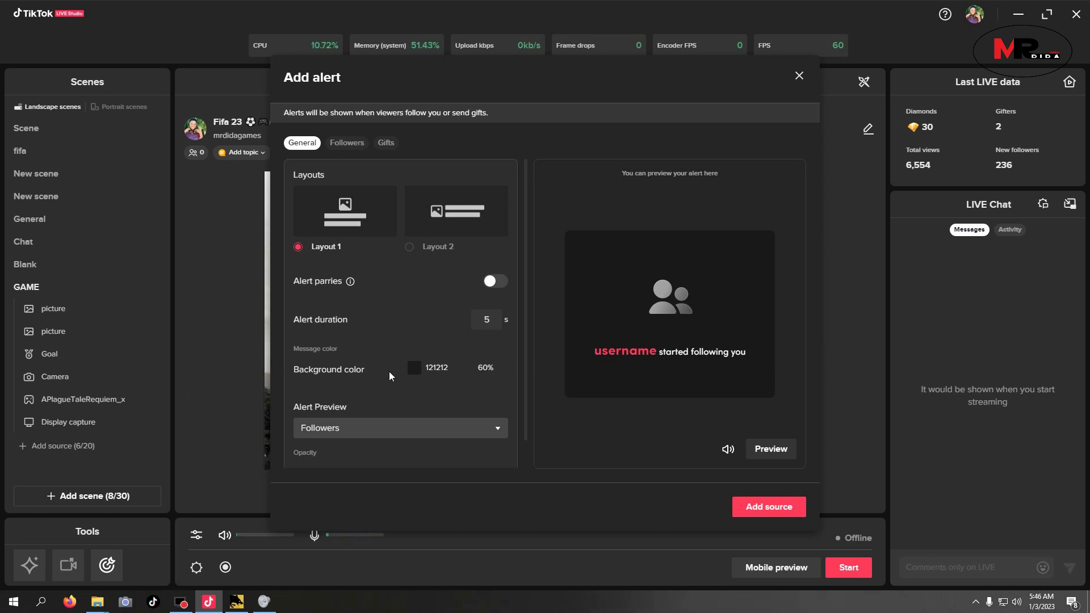
{"action": "left_click", "coordinate": [402, 431]}
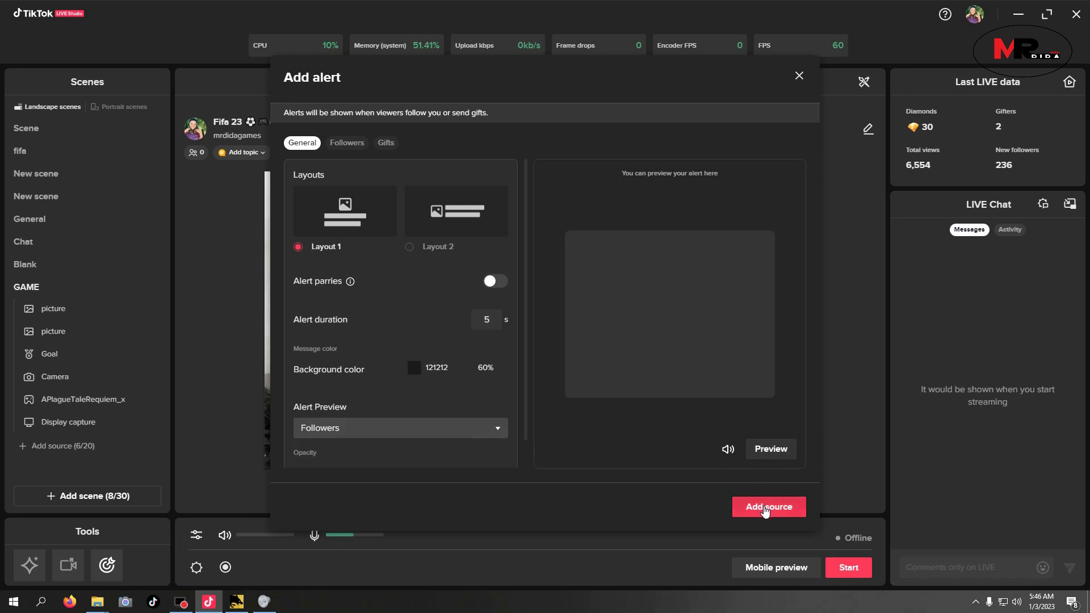
{"action": "left_click", "coordinate": [766, 507]}
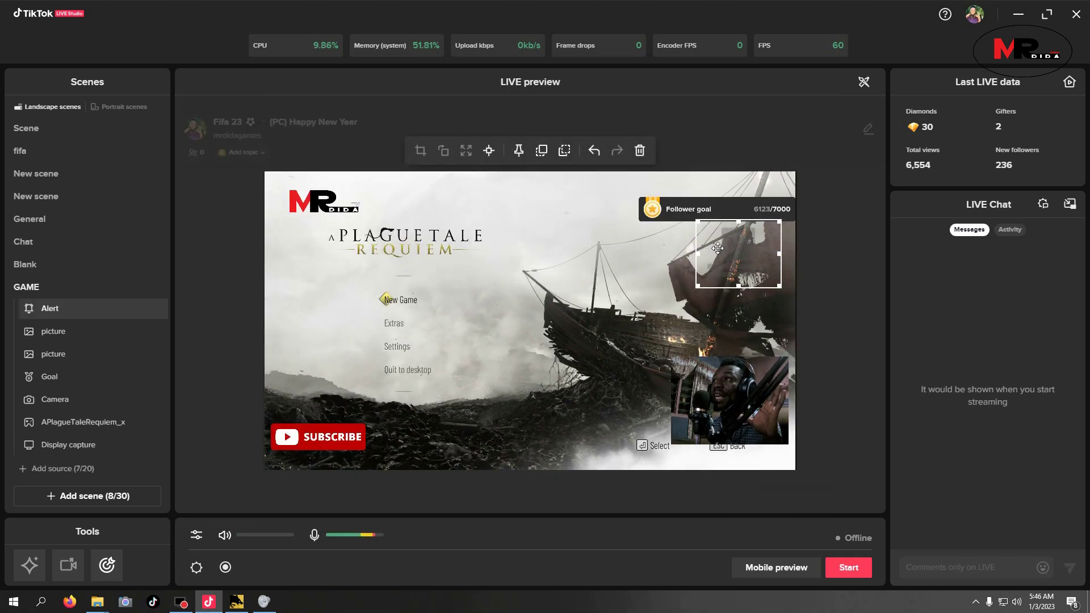
Drag the alert box's top-left handle inward so it sits smaller beneath the follower goal
{"action": "left_click_drag", "start_coordinate": [698, 221], "coordinate": [734, 262]}
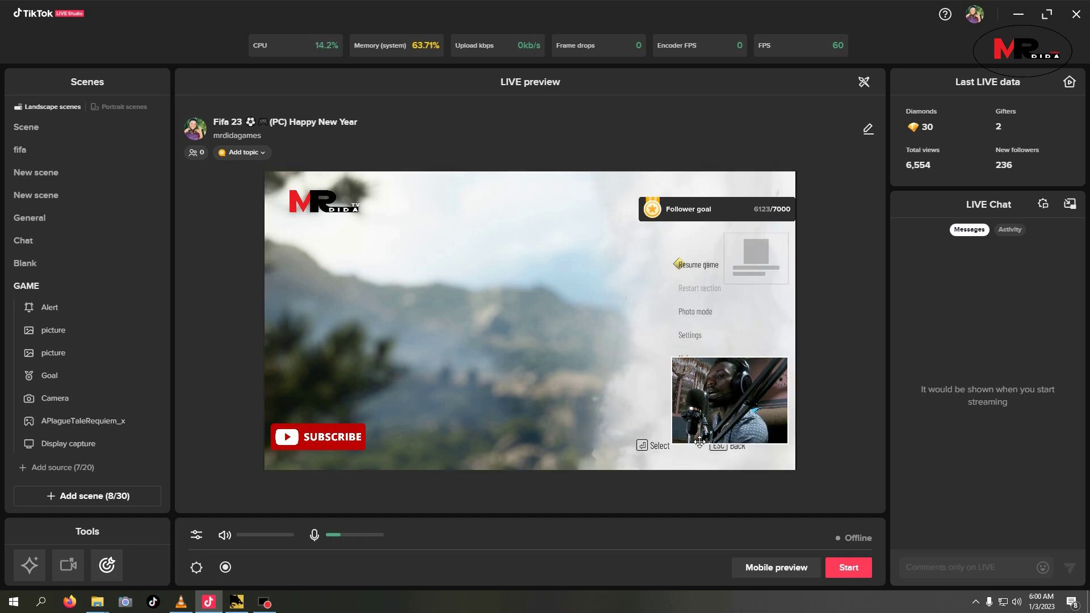
Set the LIVE topic to Gaming, searching 'A PL' to choose A Plague Tale: Requiem
{"action": "left_click", "coordinate": [256, 161]}
{"action": "left_click", "coordinate": [455, 246]}
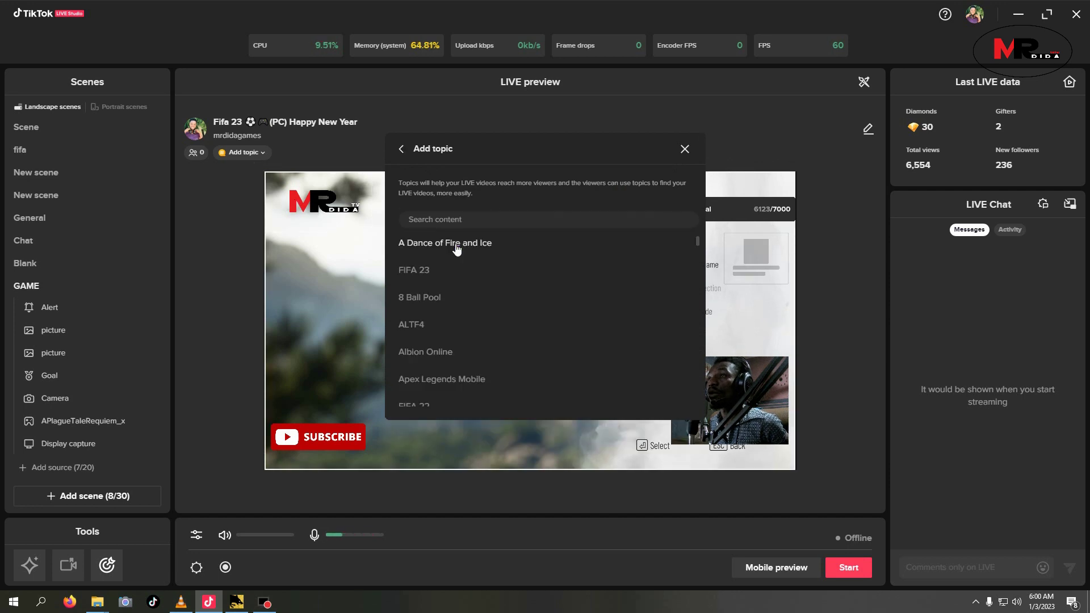
{"action": "left_click", "coordinate": [481, 220]}
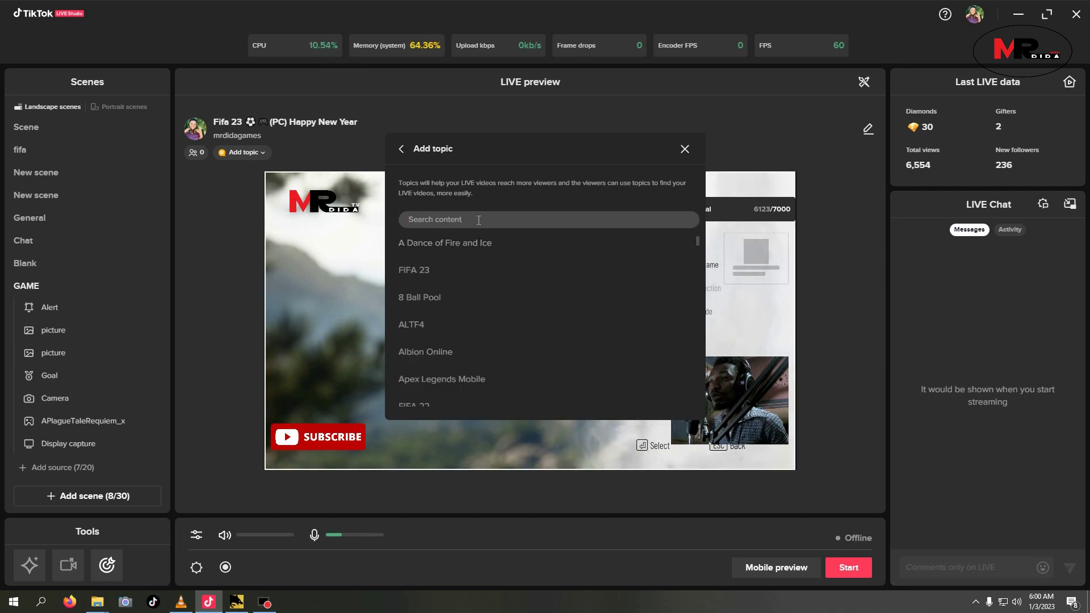
{"action": "type", "text": "A"}
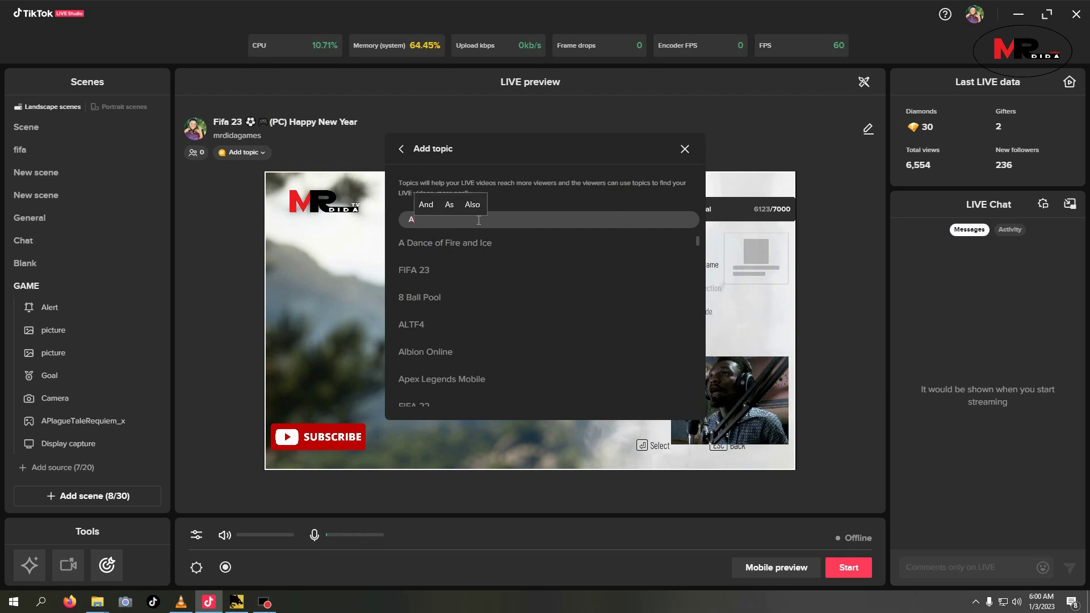
{"action": "type", "text": " PL"}
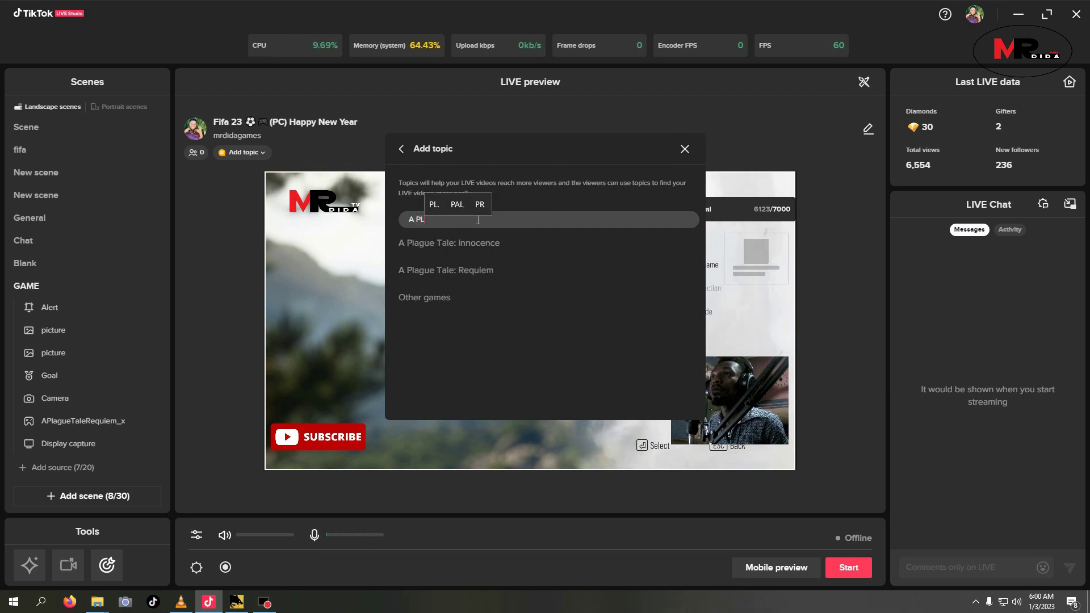
{"action": "left_click", "coordinate": [452, 266]}
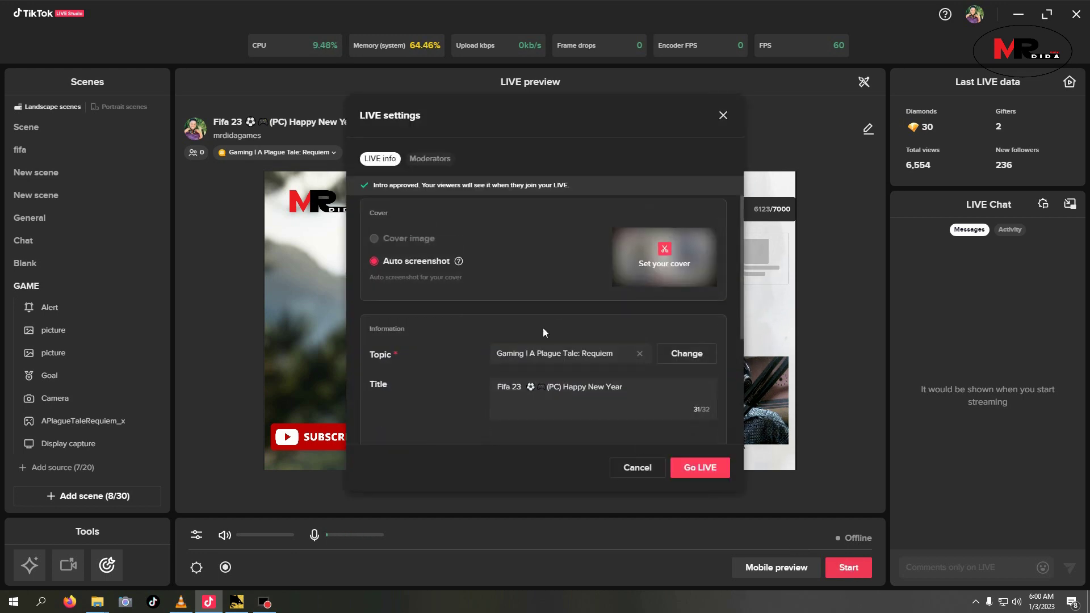
Change the stream title to 'Plaque Tale' and start the live broadcast
{"action": "left_click", "coordinate": [631, 388]}
{"action": "key", "text": "BackSpace"}
{"action": "key", "text": "BackSpace"}
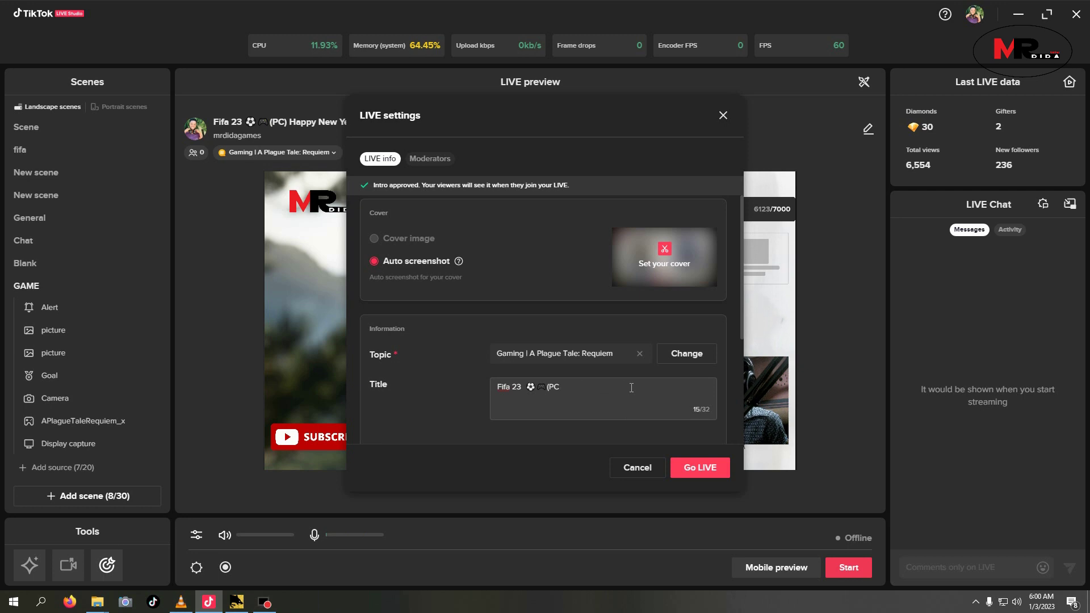
{"action": "key", "text": "BackSpace"}
{"action": "key", "text": "BackSpace"}
{"action": "key", "text": "BackSpace"}
{"action": "key", "text": "BackSpace"}
{"action": "key", "text": "BackSpace"}
{"action": "key", "text": "BackSpace"}
{"action": "key", "text": "BackSpace"}
{"action": "key", "text": "BackSpace"}
{"action": "key", "text": "BackSpace"}
{"action": "key", "text": "BackSpace"}
{"action": "key", "text": "BackSpace"}
{"action": "key", "text": "BackSpace"}
{"action": "key", "text": "BackSpace"}
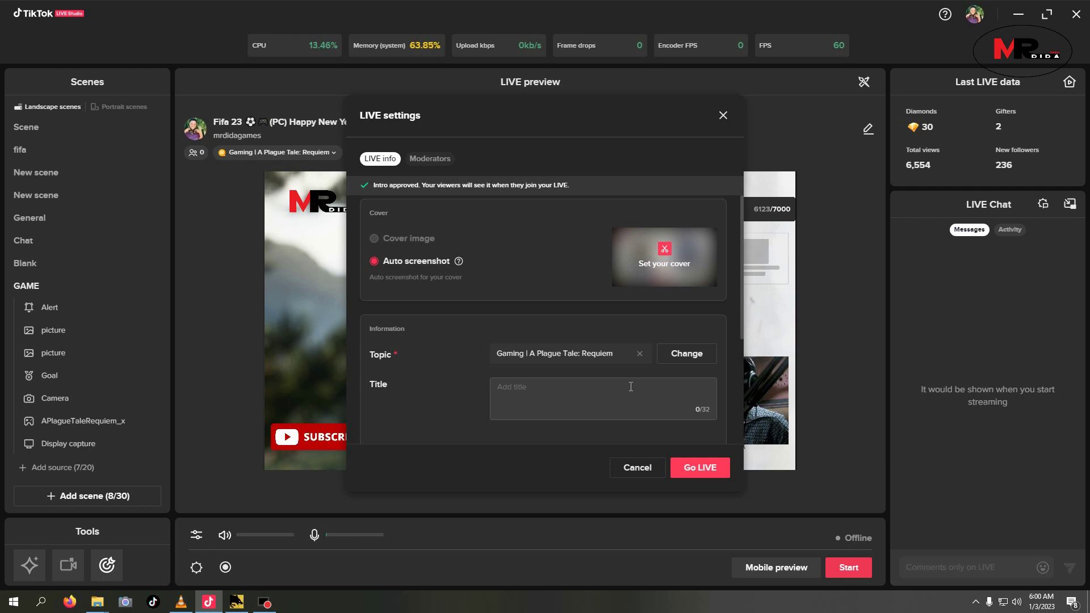
{"action": "type", "text": "pLA"}
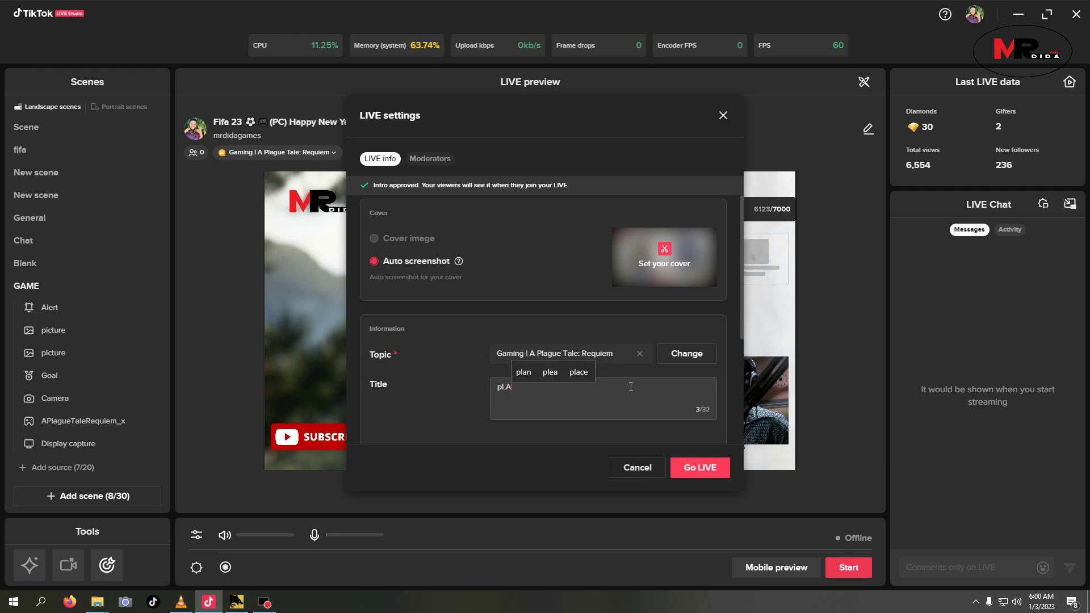
{"action": "key", "text": "BackSpace"}
{"action": "type", "text": "Plaq"}
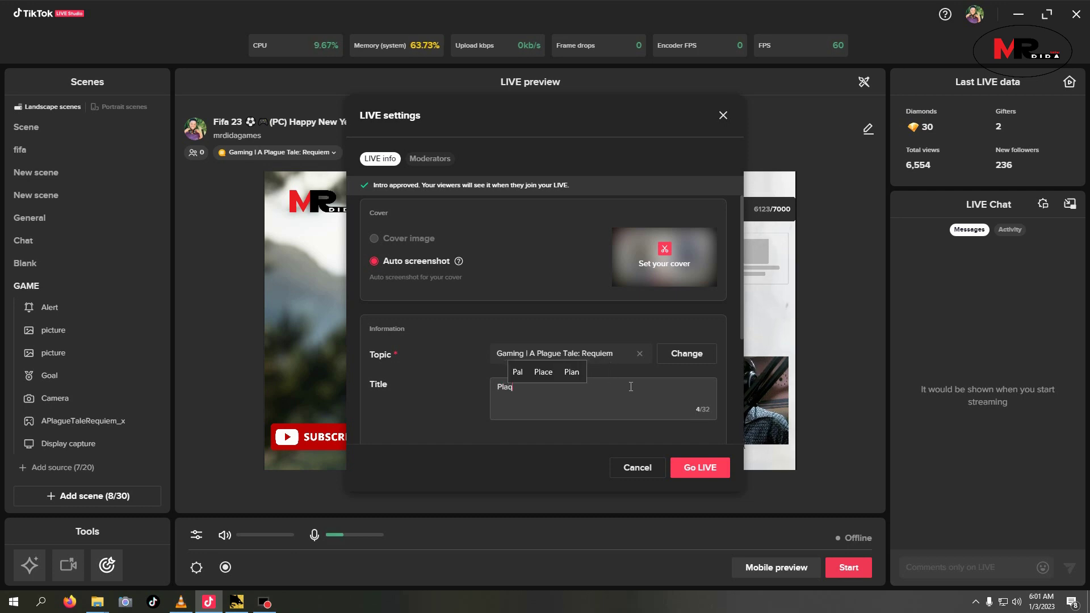
{"action": "type", "text": "ye"}
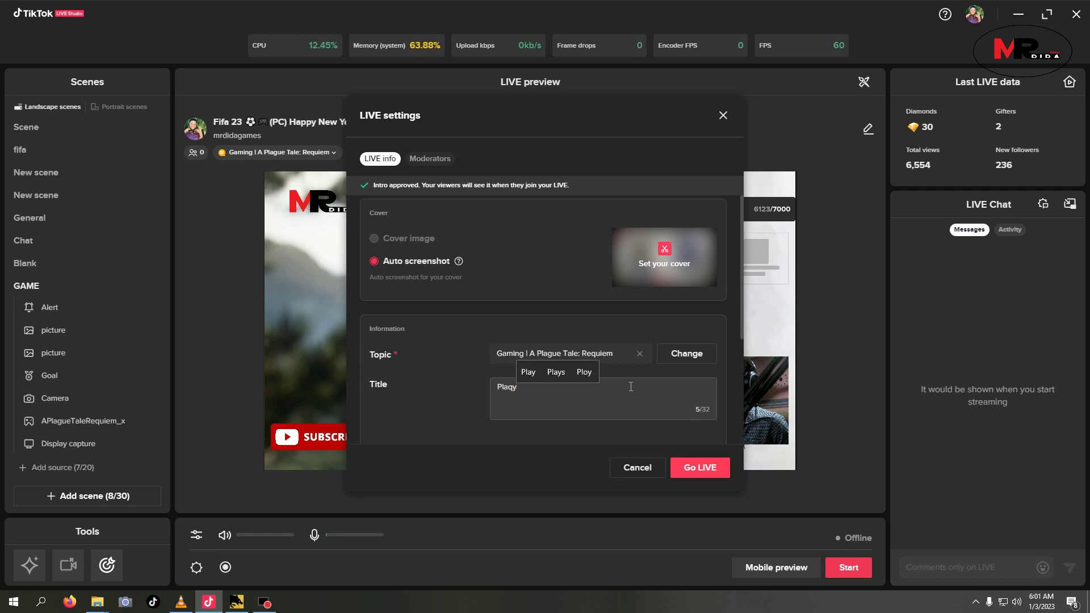
{"action": "key", "text": "BackSpace"}
{"action": "key", "text": "BackSpace"}
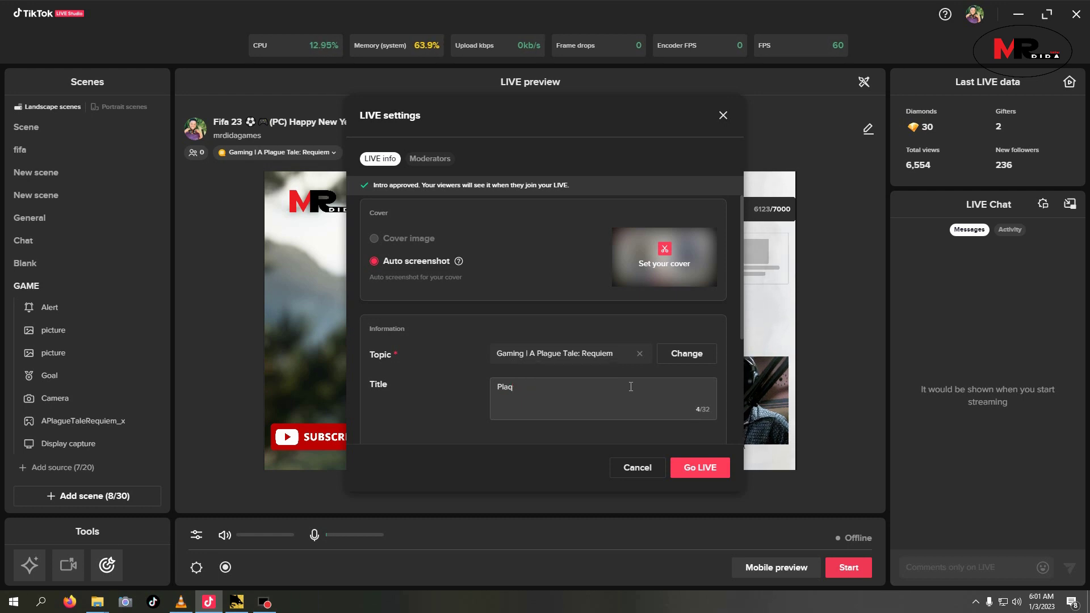
{"action": "type", "text": "ue "}
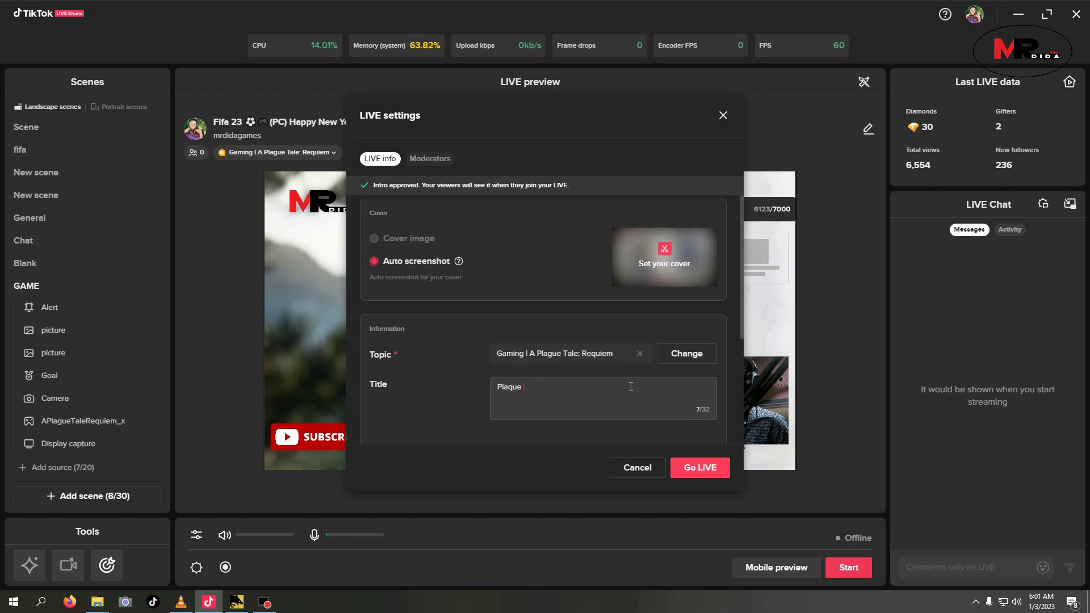
{"action": "type", "text": "Tale"}
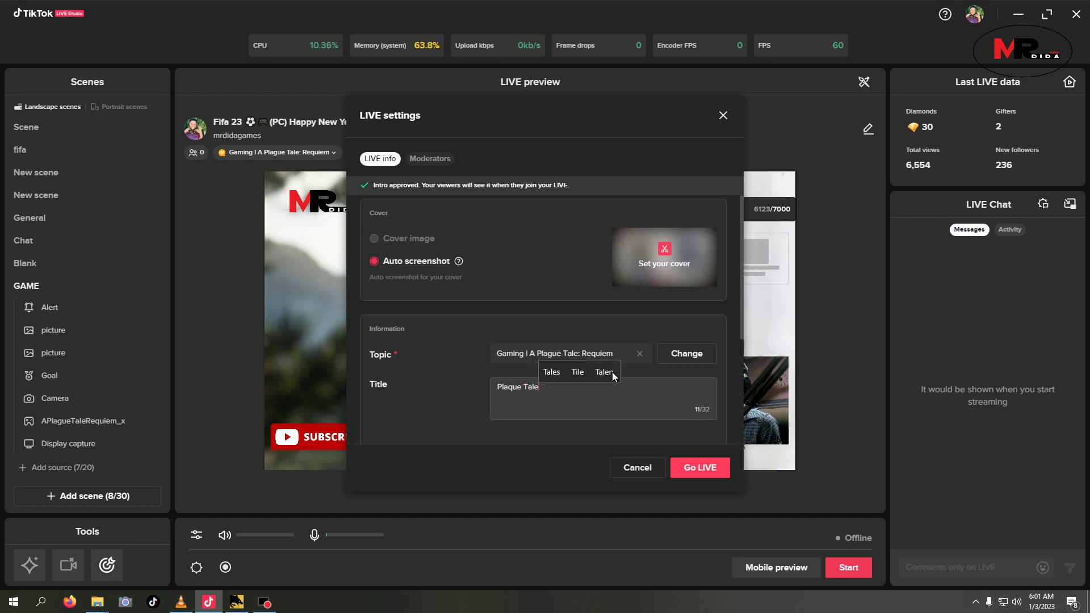
{"action": "left_click", "coordinate": [685, 473]}
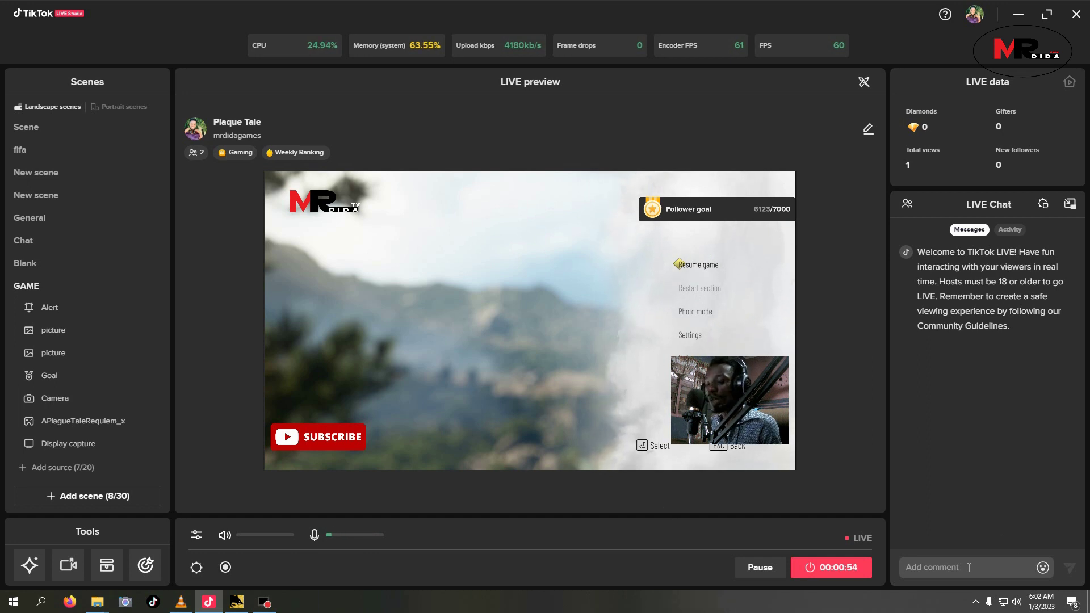
Send the test comment 'welcome' to the LIVE Chat
{"action": "type", "text": "welcome"}
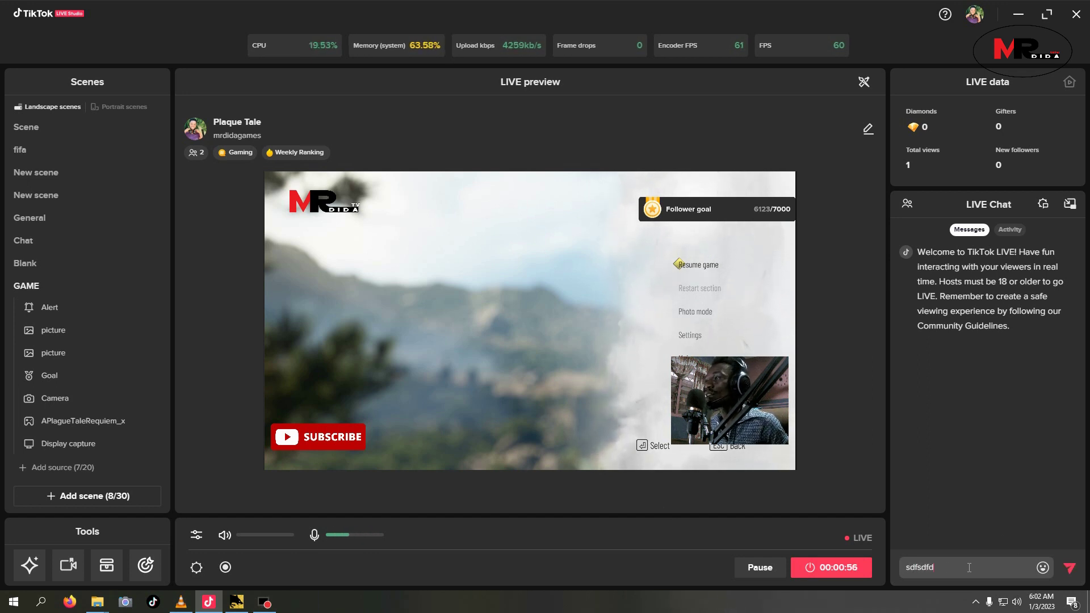
{"action": "key", "text": "Return"}
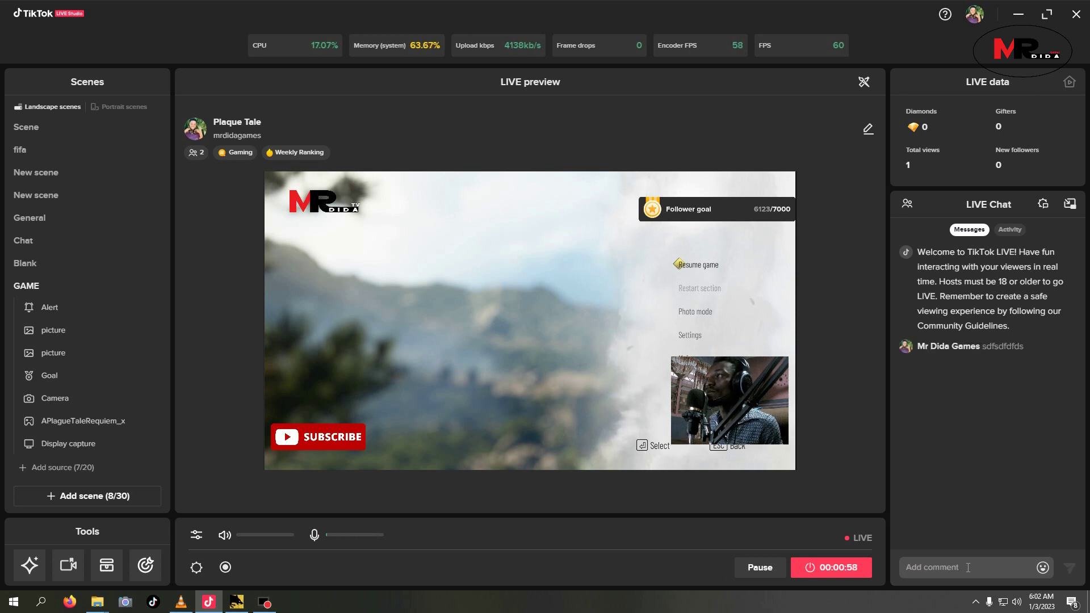